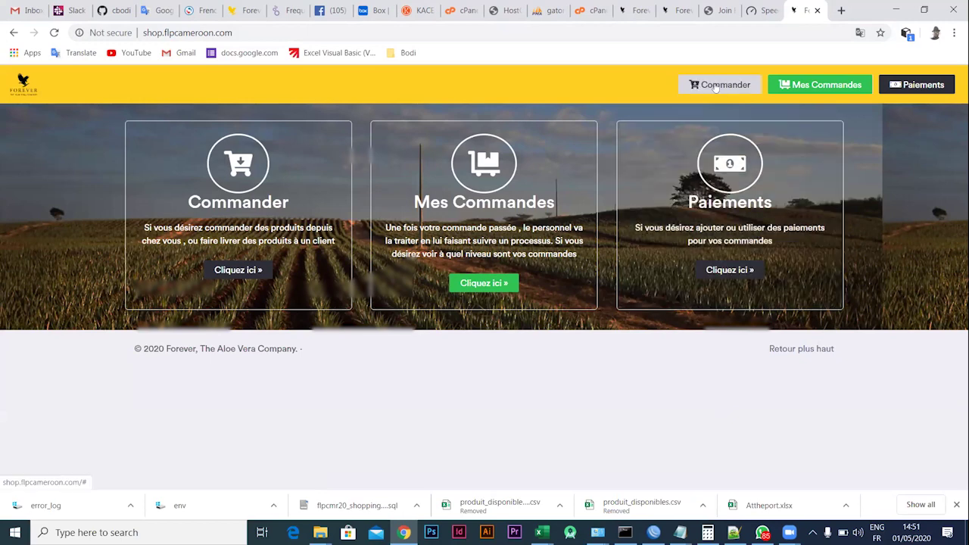
Start a new order and choose Gabon as the order country
left_click(714, 87)
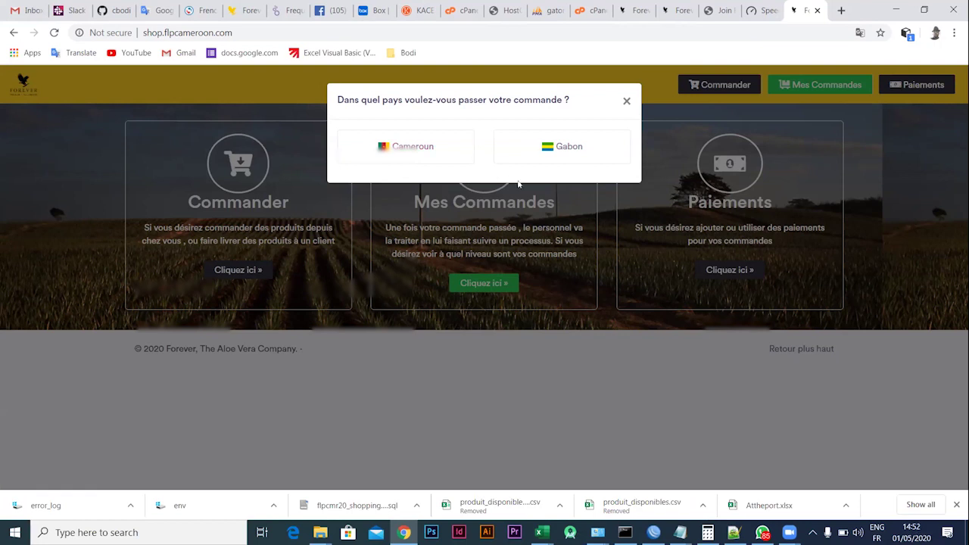
left_click(563, 153)
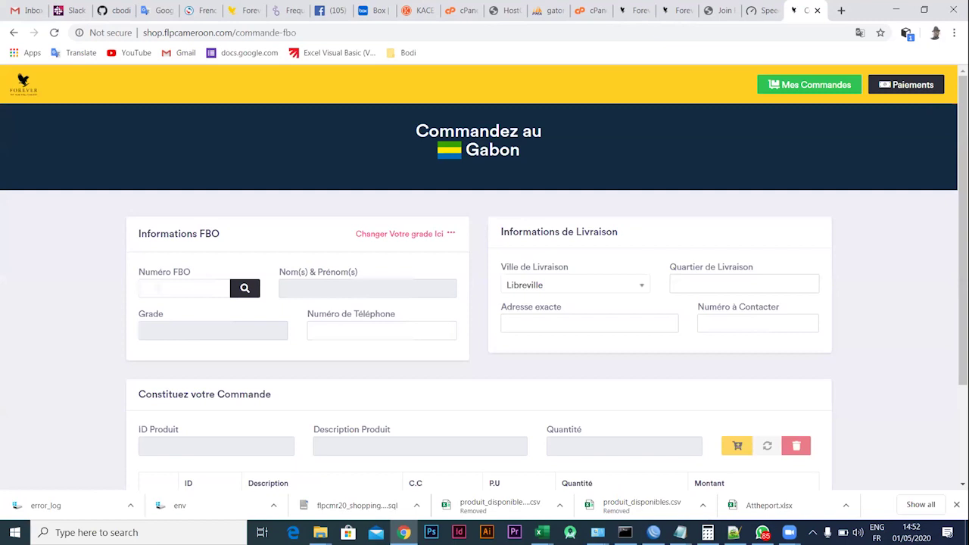
Enter the distributor's FBO number in Numéro FBO and search for it
left_click(181, 288)
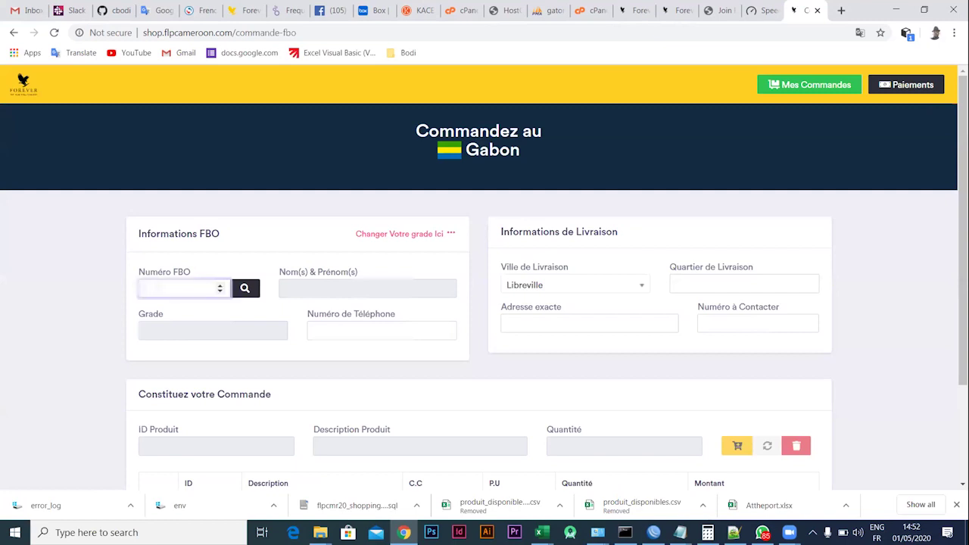
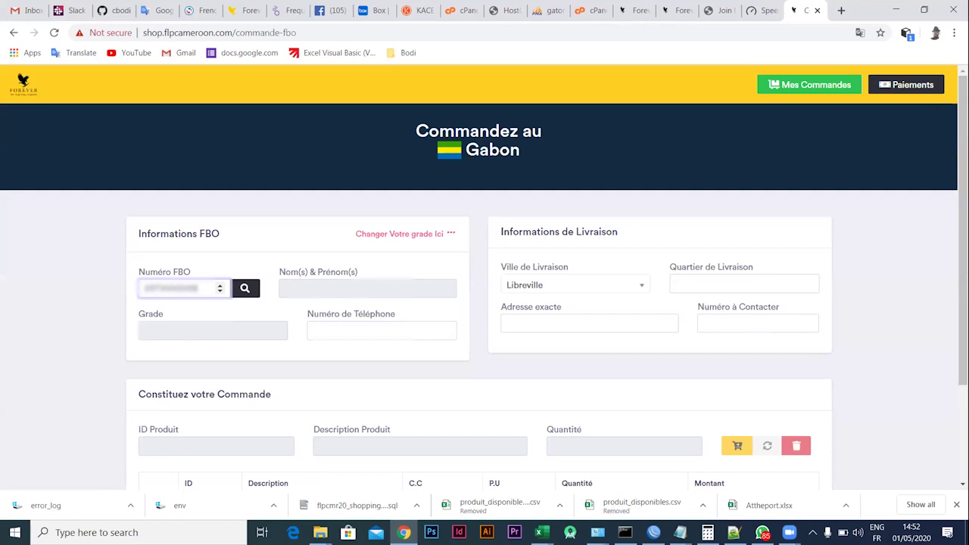
left_click(244, 289)
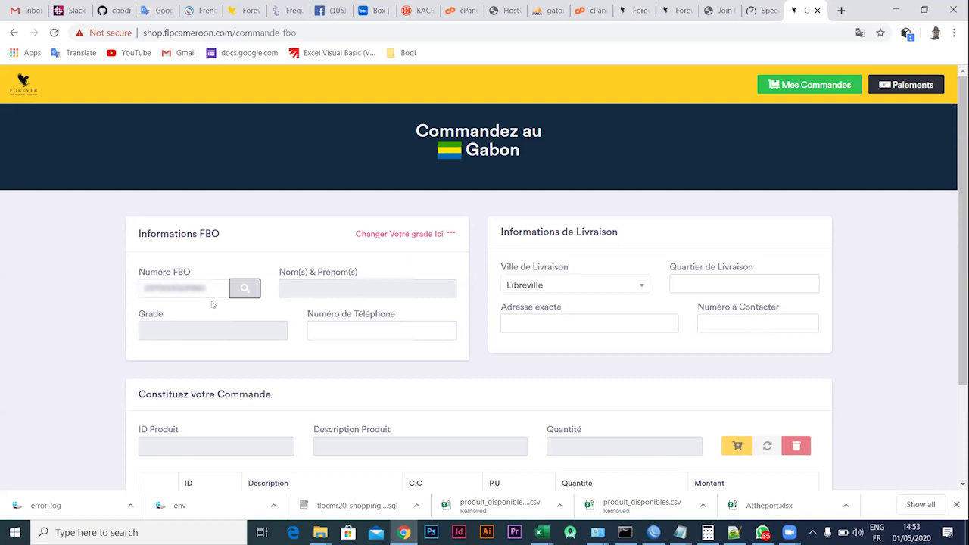
left_click(414, 238)
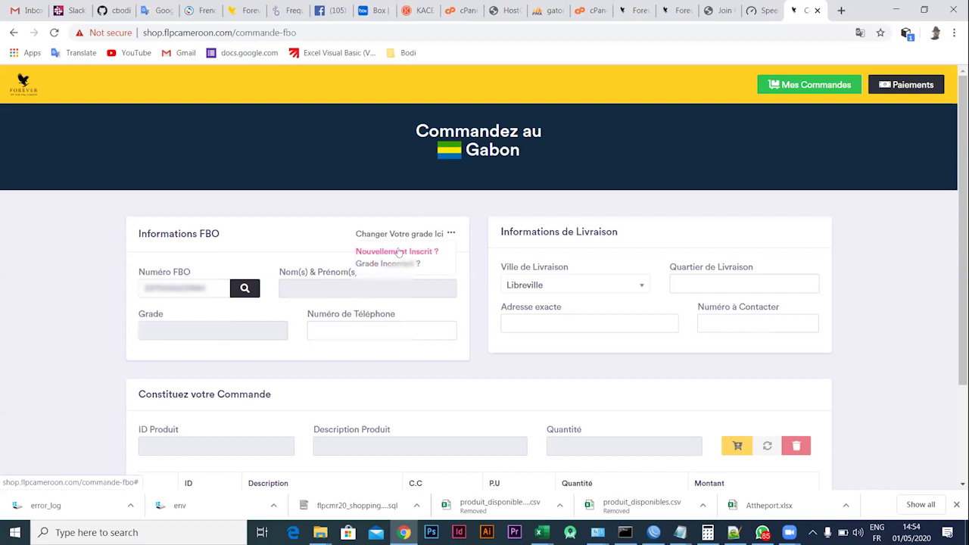
left_click(400, 252)
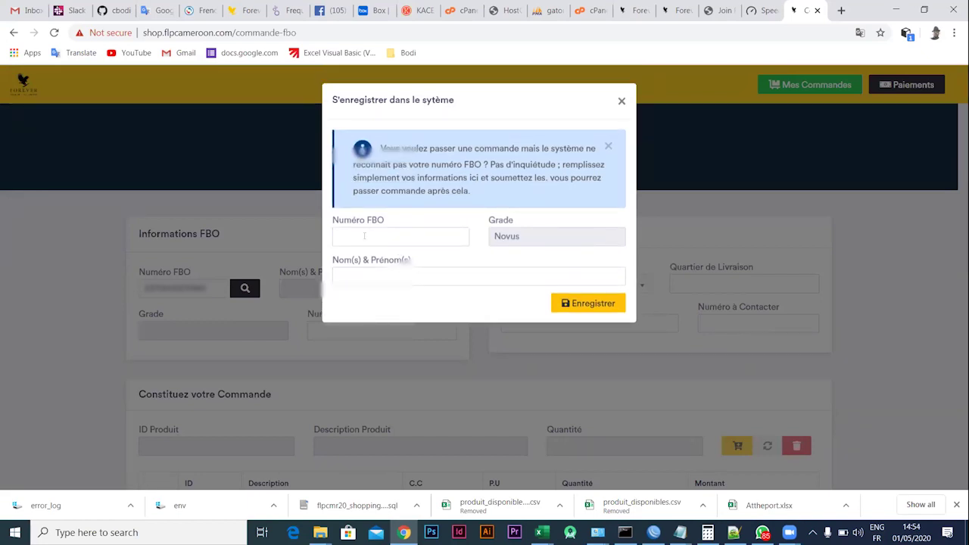
left_click(363, 235)
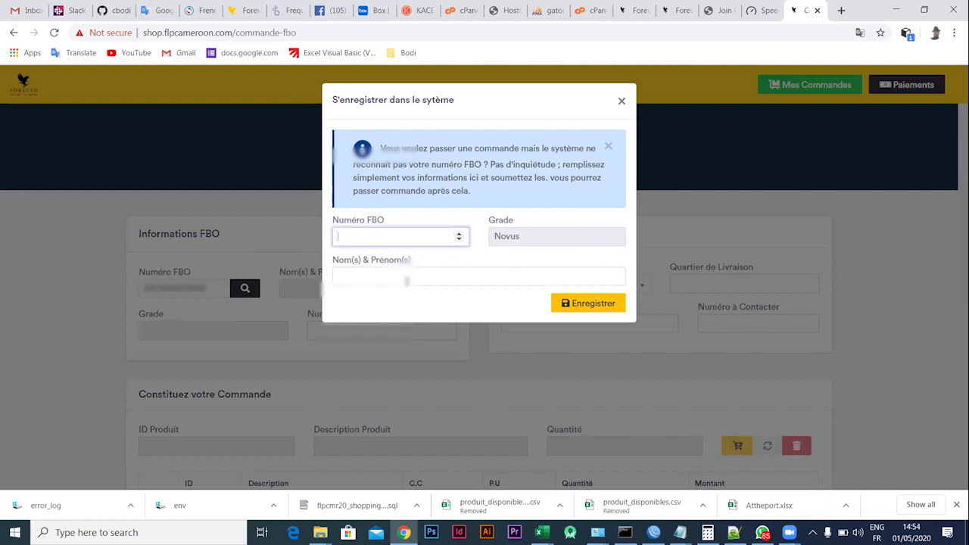
left_click(354, 272)
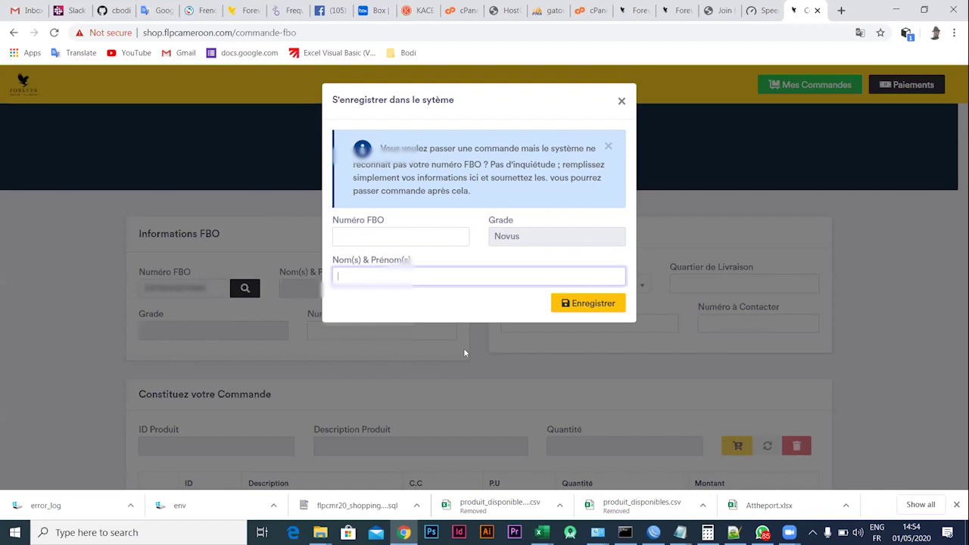
left_click(620, 100)
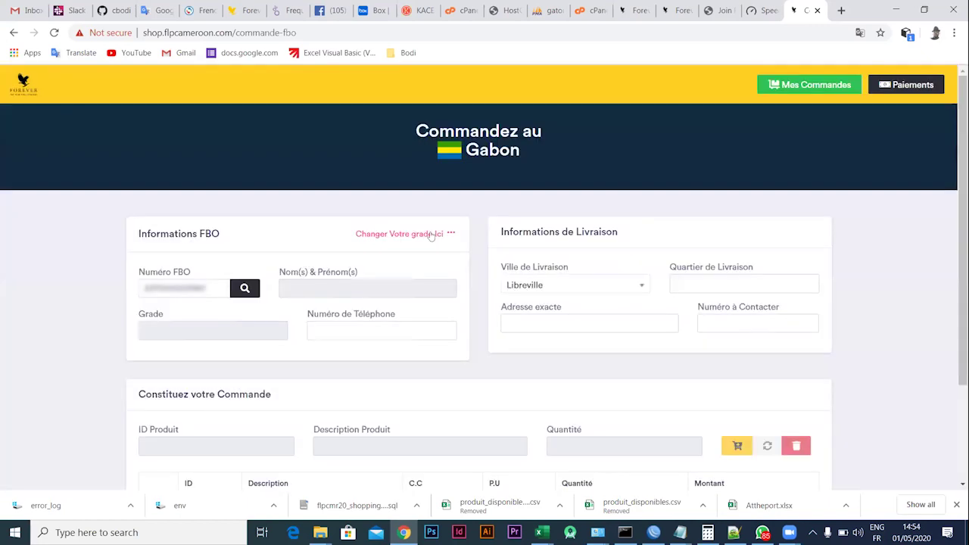
Open the Grade Inconnu change form and submit the FBO number, revealing Assistant Supervisor grade
left_click(178, 288)
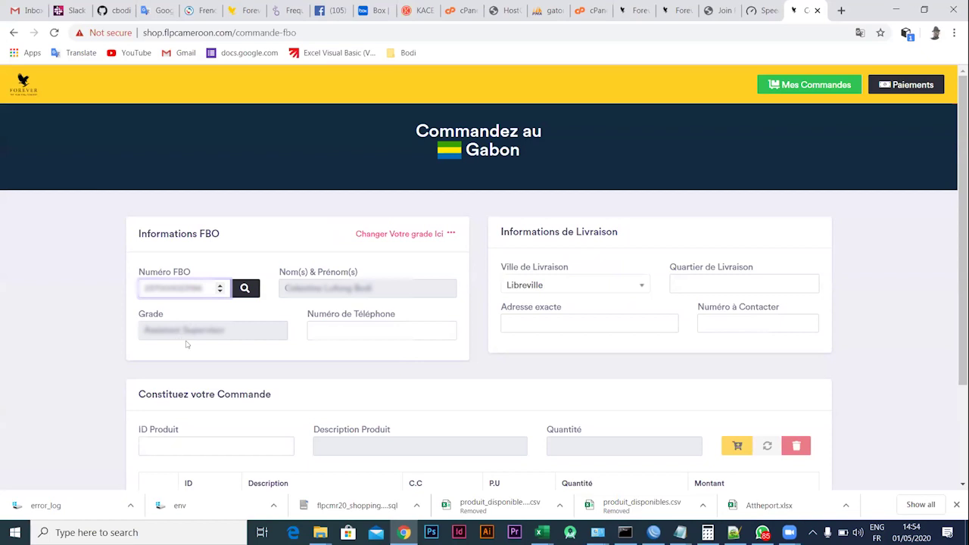
left_click(437, 237)
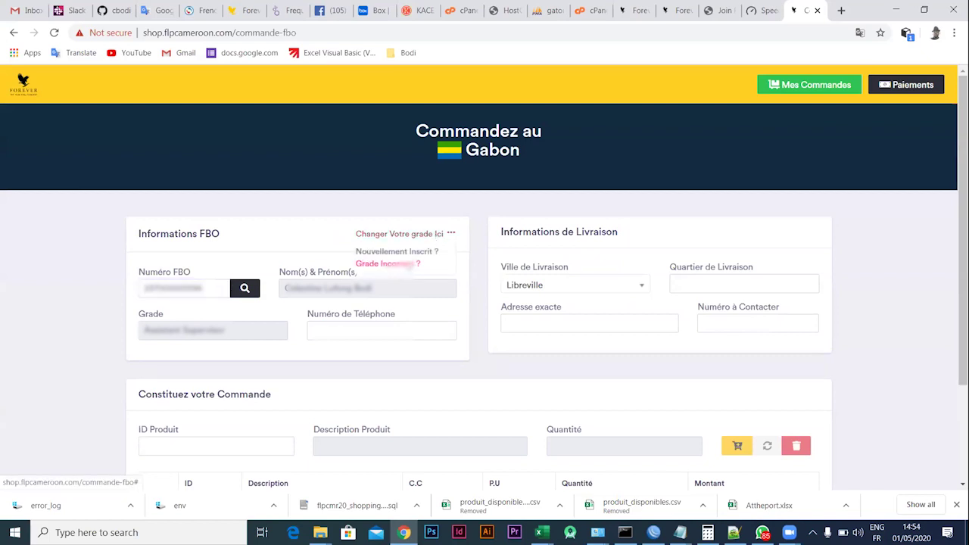
left_click(388, 263)
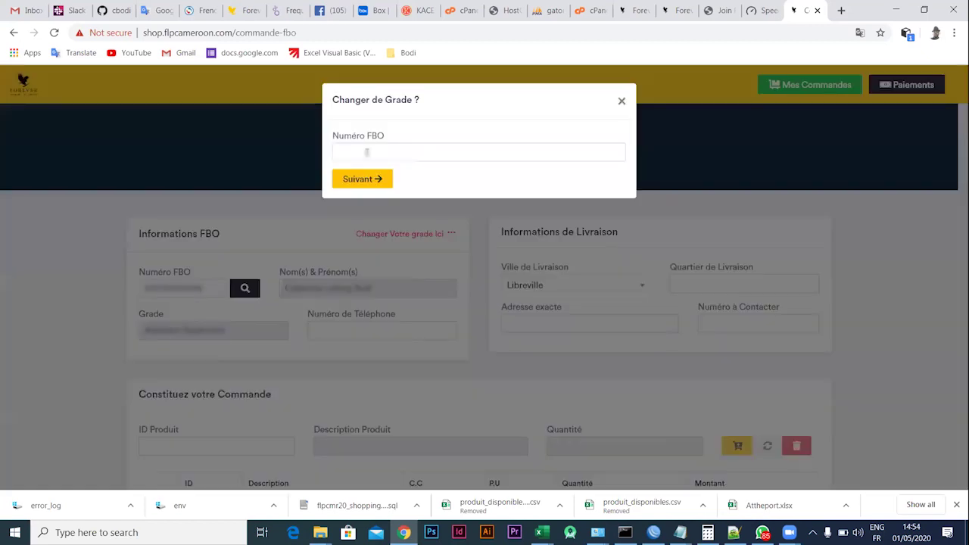
left_click(374, 152)
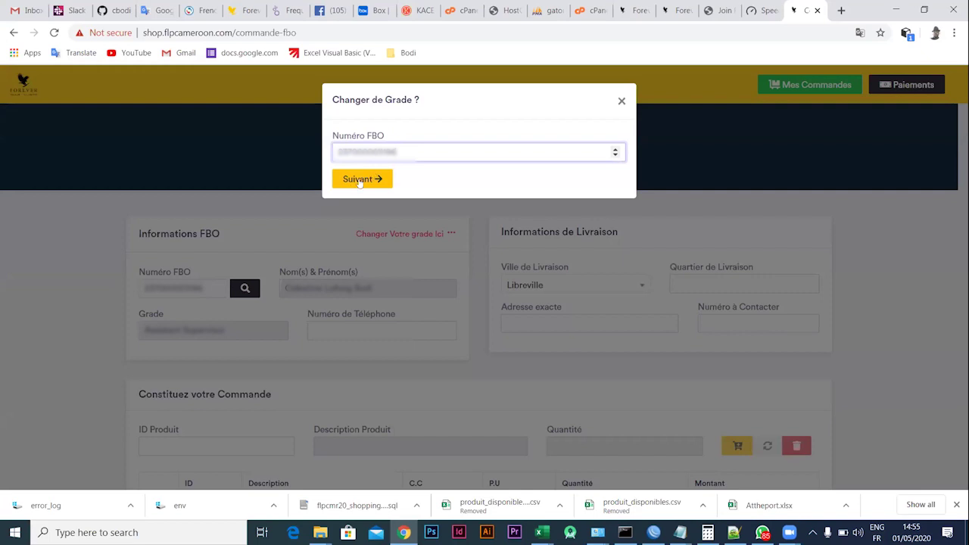
left_click(356, 179)
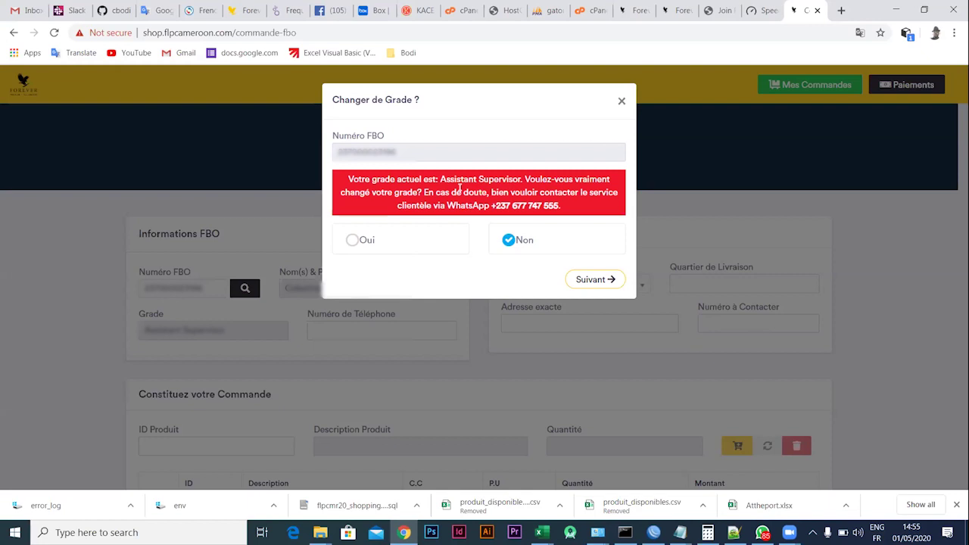
Answer Oui to 'Changer de Grade ?' and continue to choosing the new grade
left_click(353, 242)
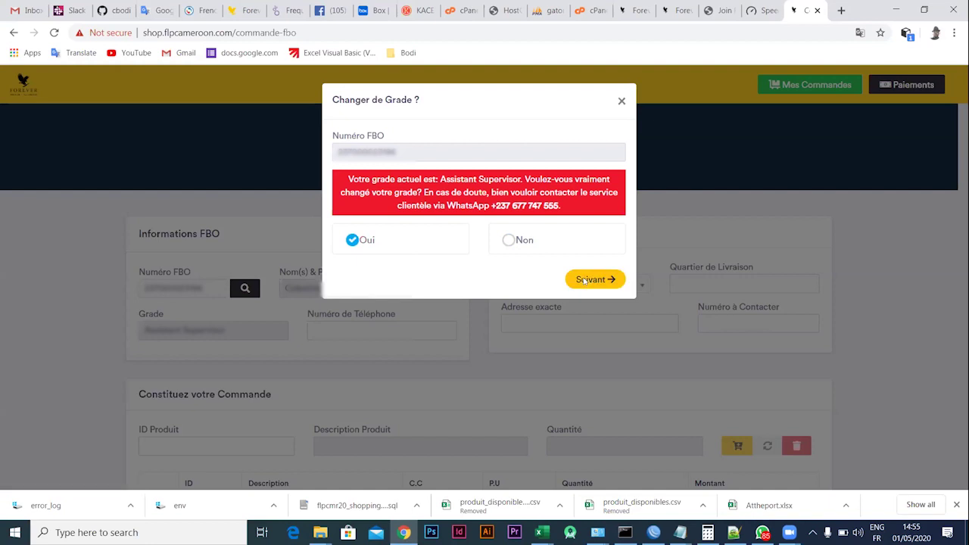
left_click(584, 280)
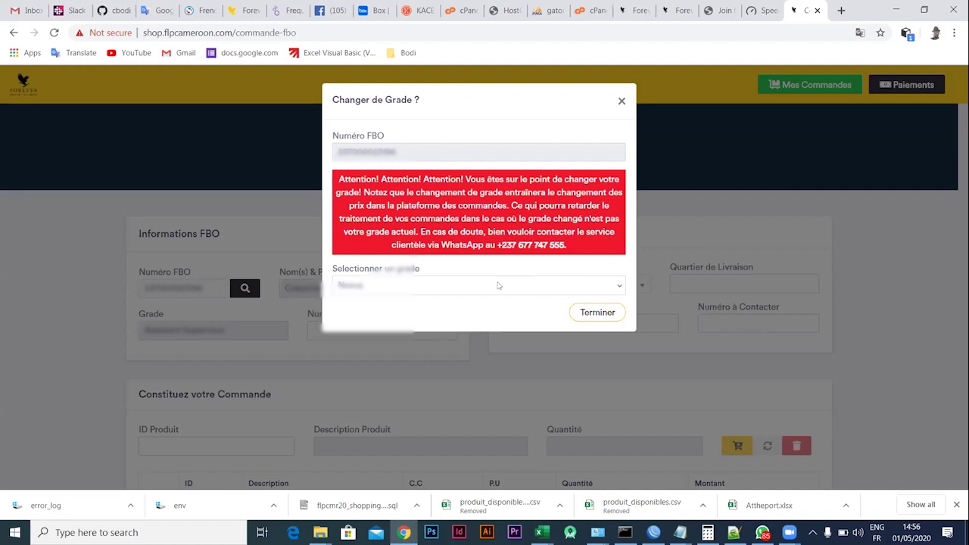
Select Supervisor as the new grade, then close the dialog without clicking Terminer
left_click(575, 285)
left_click(514, 285)
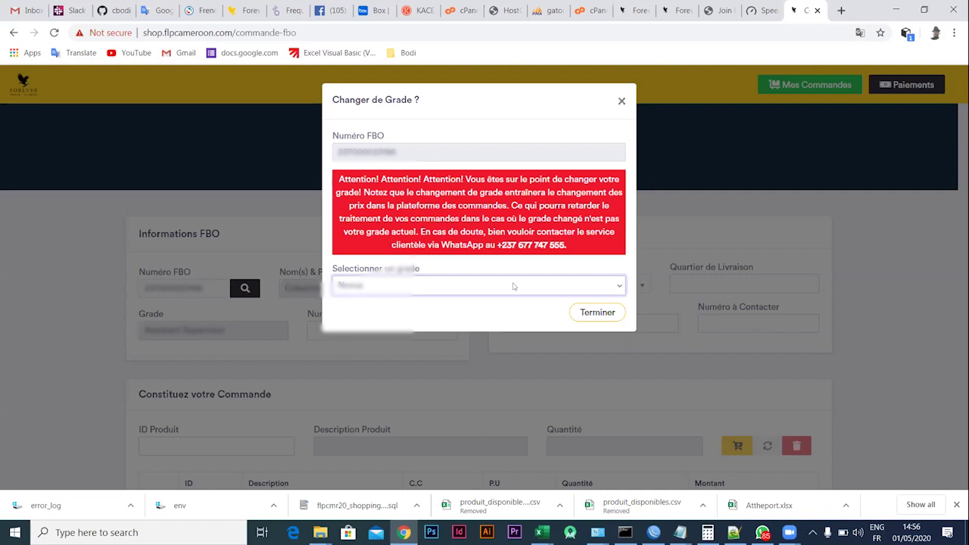
left_click(513, 286)
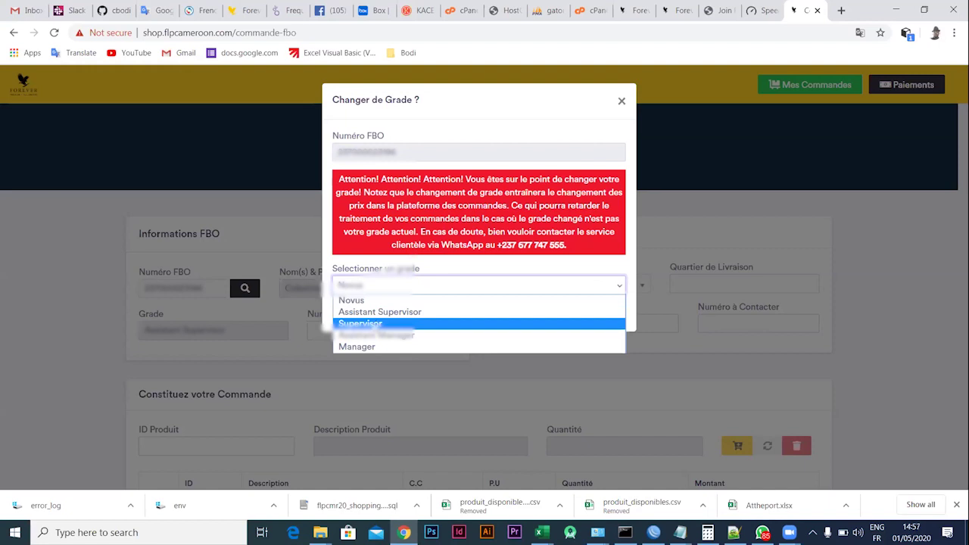
left_click(373, 323)
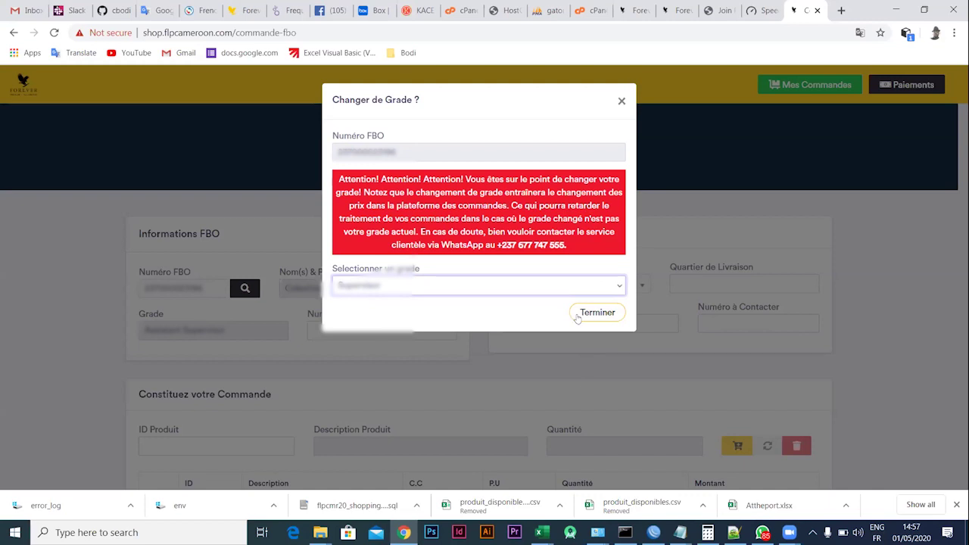
left_click(622, 102)
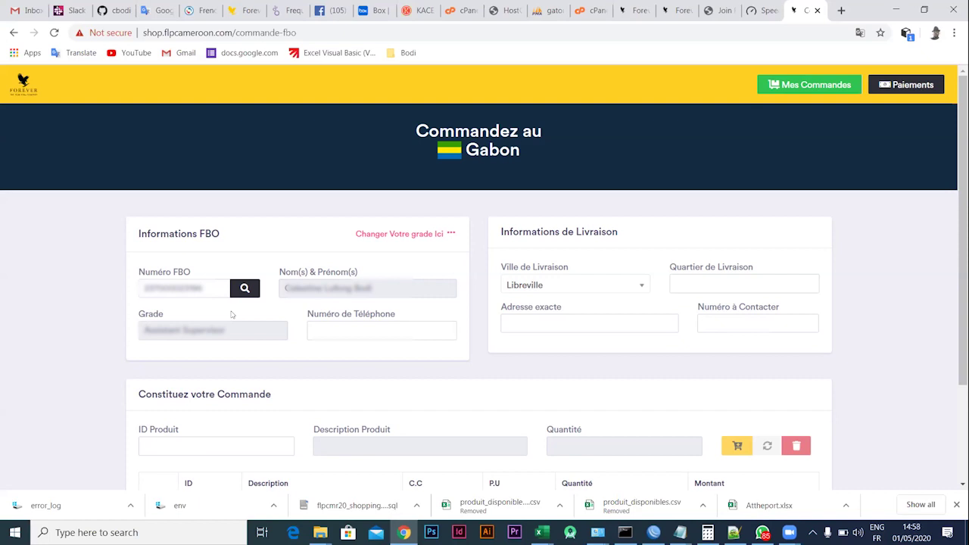
Replace the FBO number with another distributor's number and look it up
left_click_drag(206, 288, 131, 287)
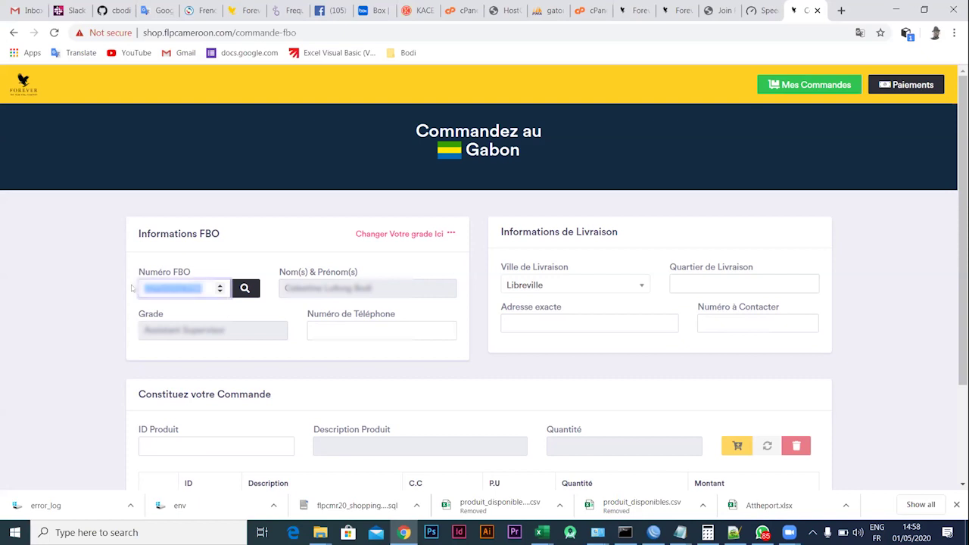
key("BackSpace")
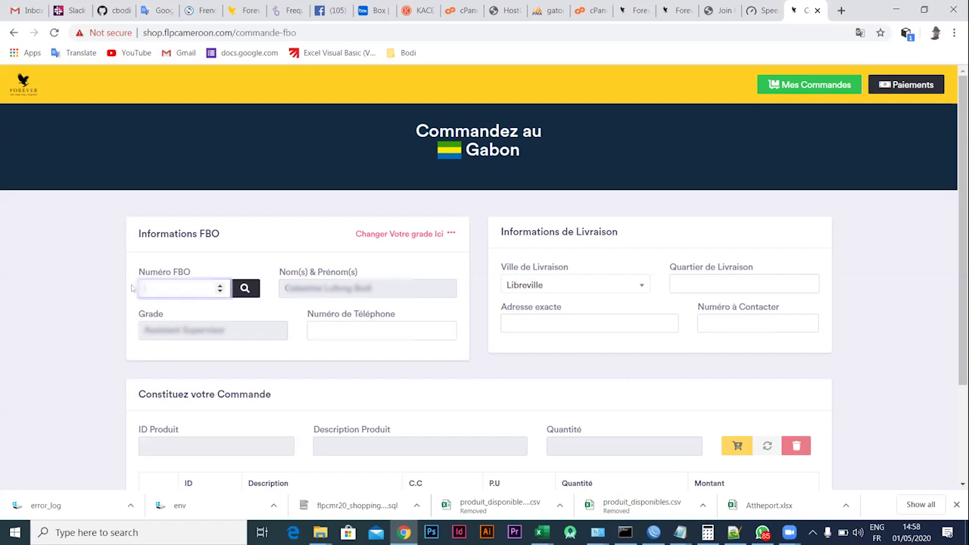
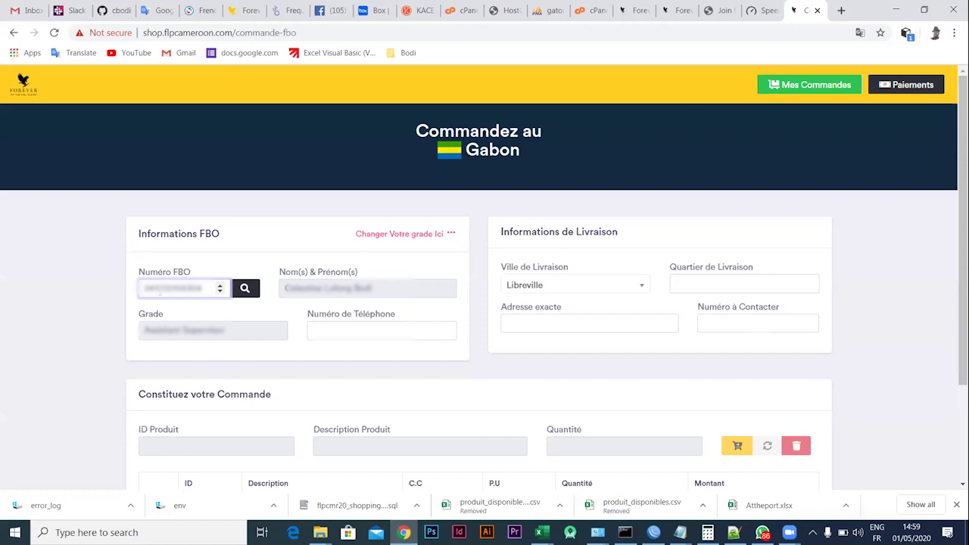
left_click(246, 291)
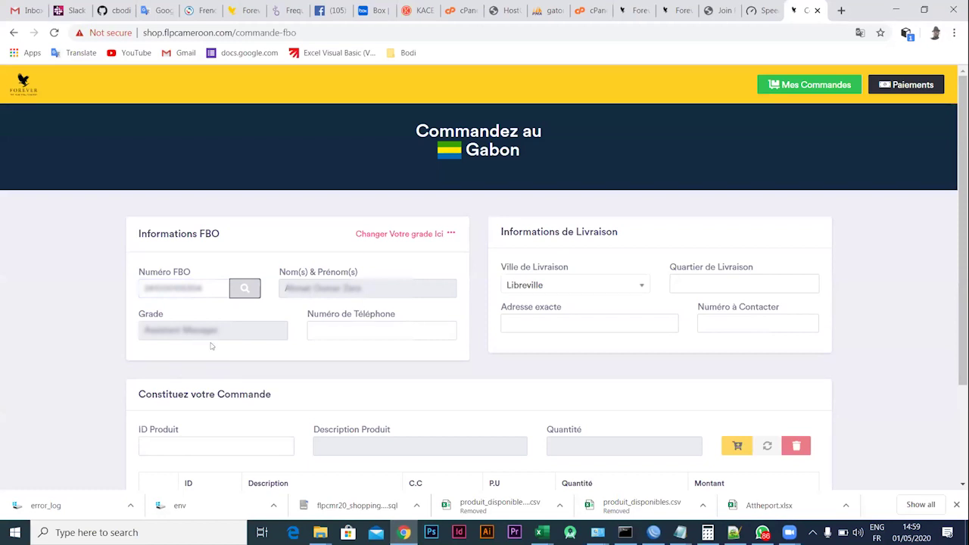
Enter the FBO's phone number and copy it into Numéro à Contacter
left_click(324, 330)
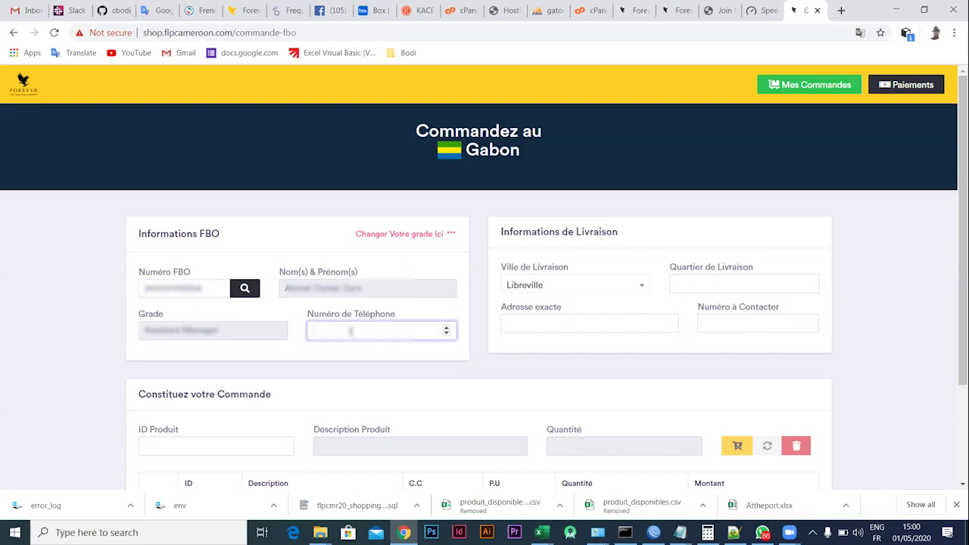
type("07756620")
left_click_drag(353, 327, 280, 336)
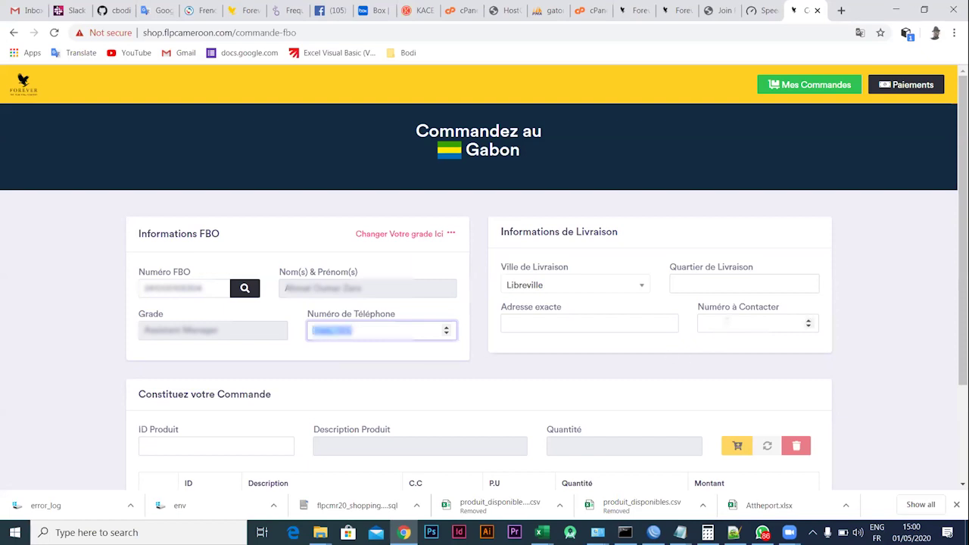
left_click(725, 322)
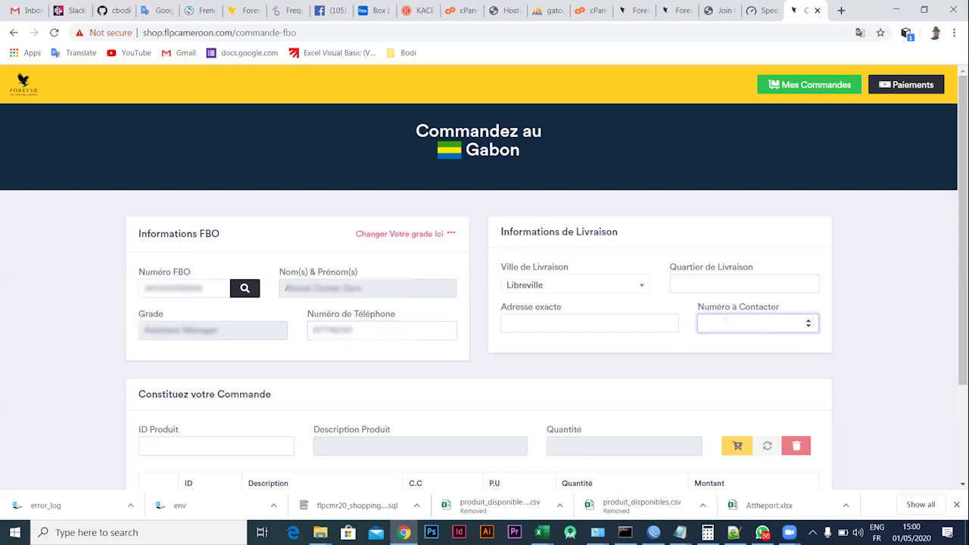
key("ctrl+v")
Fill in the delivery neighbourhood in Quartier de Livraison and the exact address in Adresse exacte
left_click(686, 281)
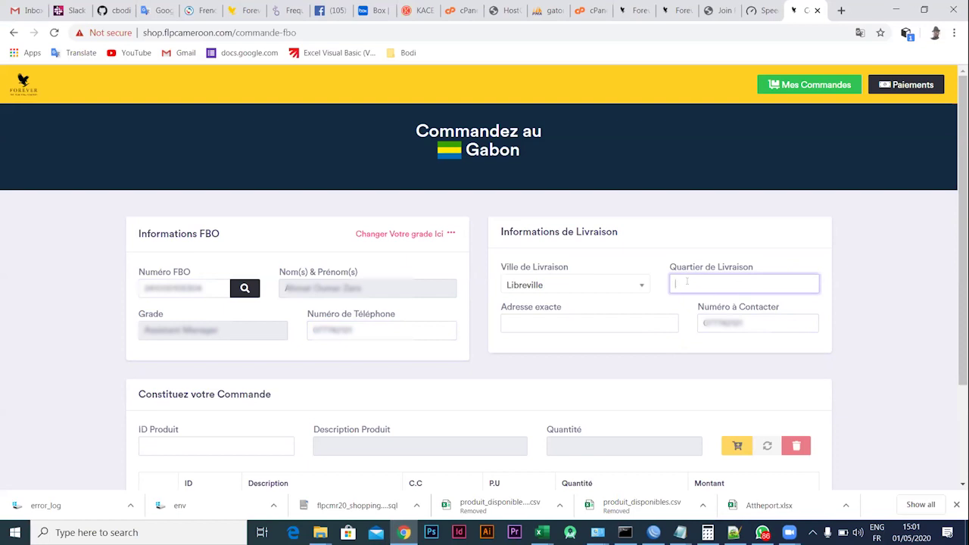
type("Montagne")
type("Sainte")
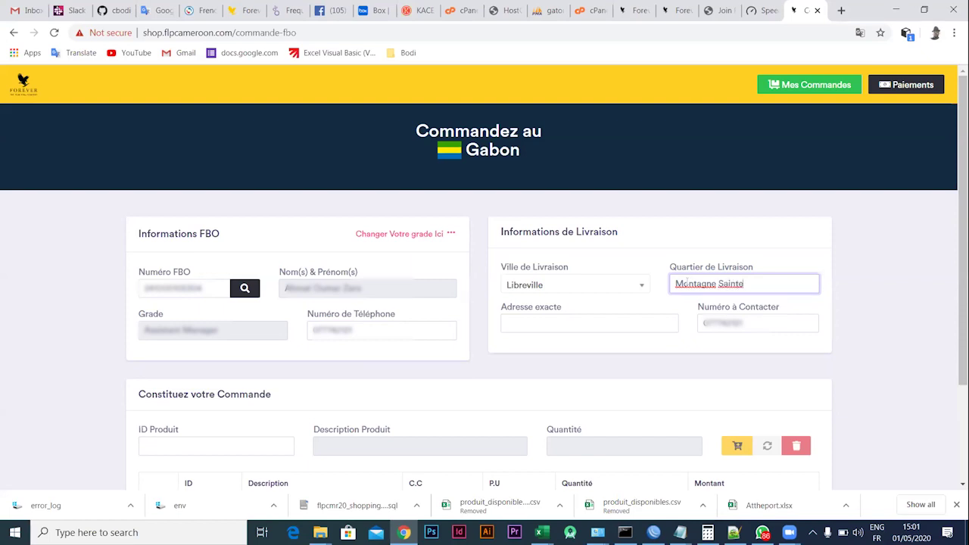
left_click(525, 321)
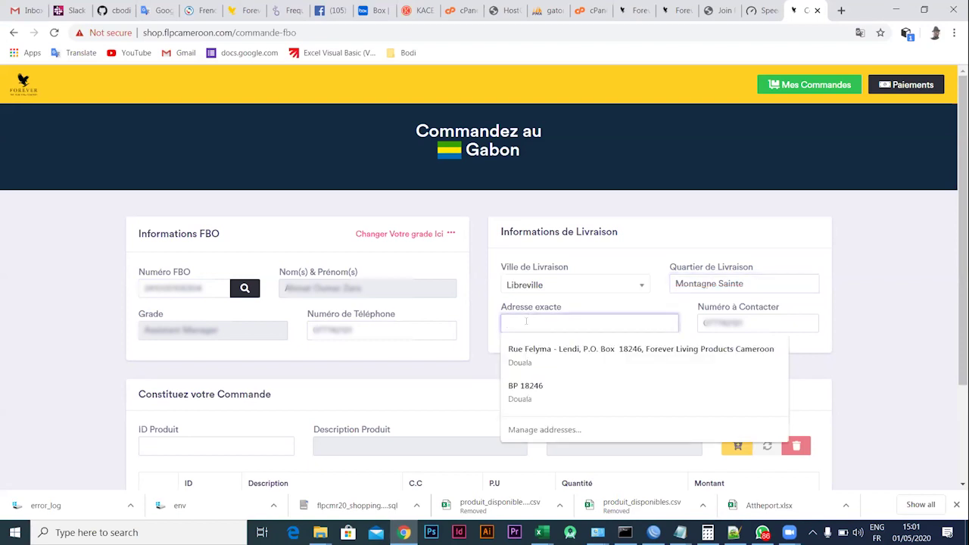
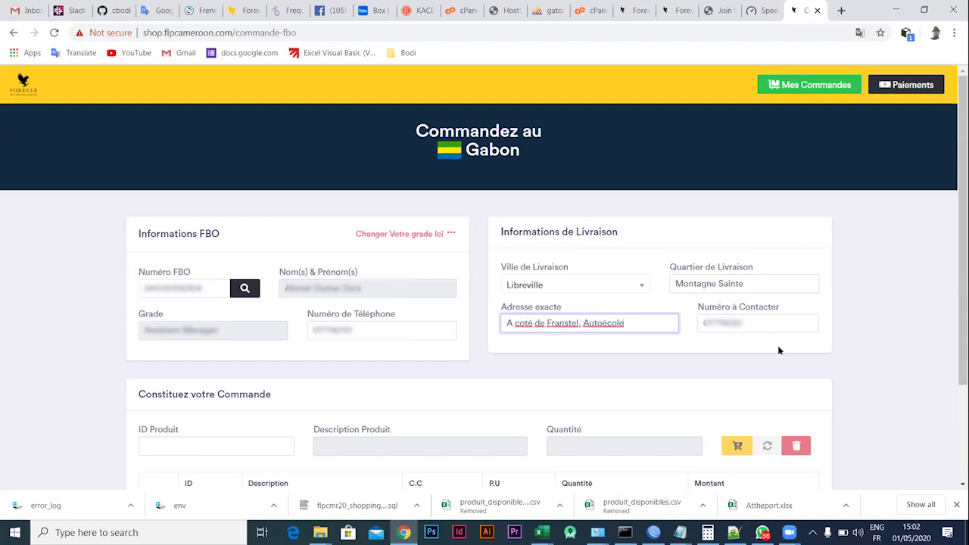
Add product ID 28, FOREVER BRIGHT TOOTH GEL, with quantity 6 to the cart
scroll(613, 371, "down", 2)
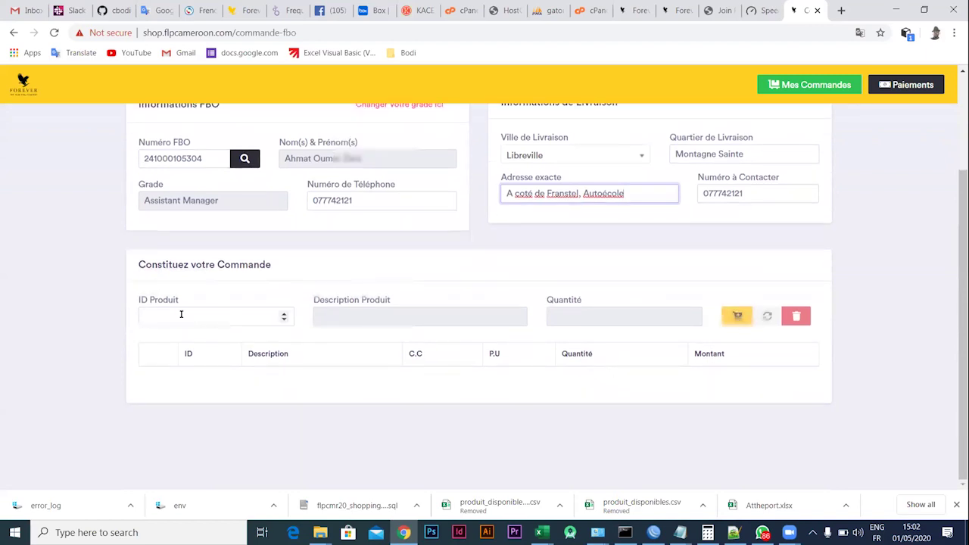
left_click(176, 315)
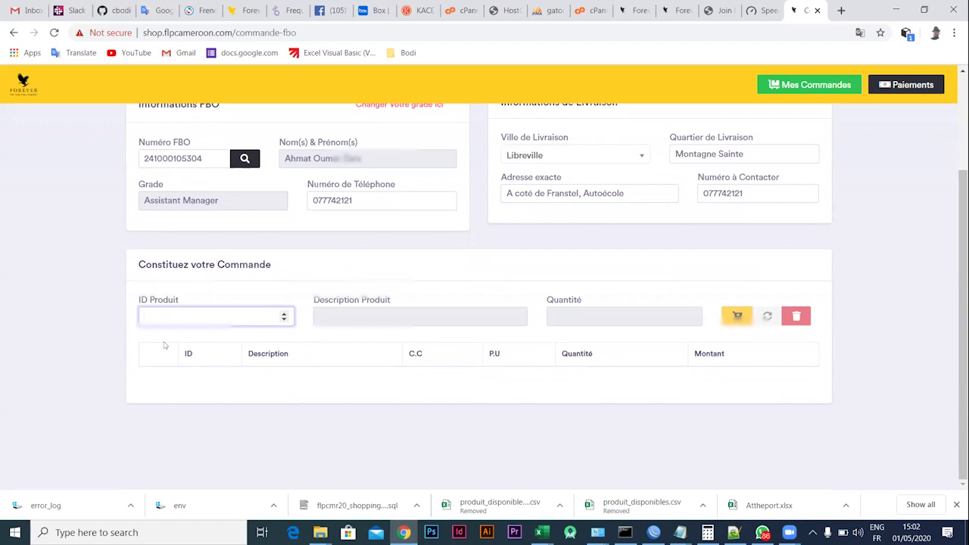
type("6")
key("Tab")
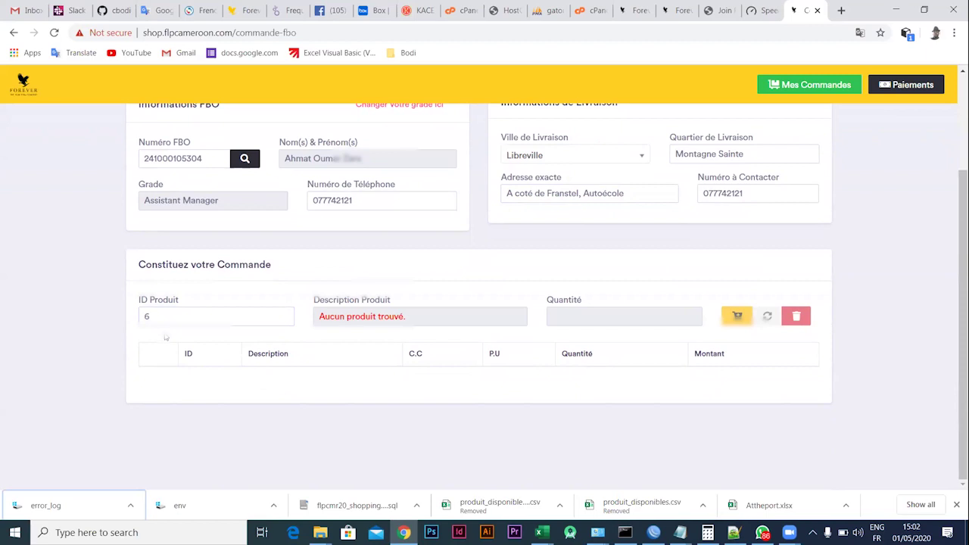
key("shift+Tab")
type("28")
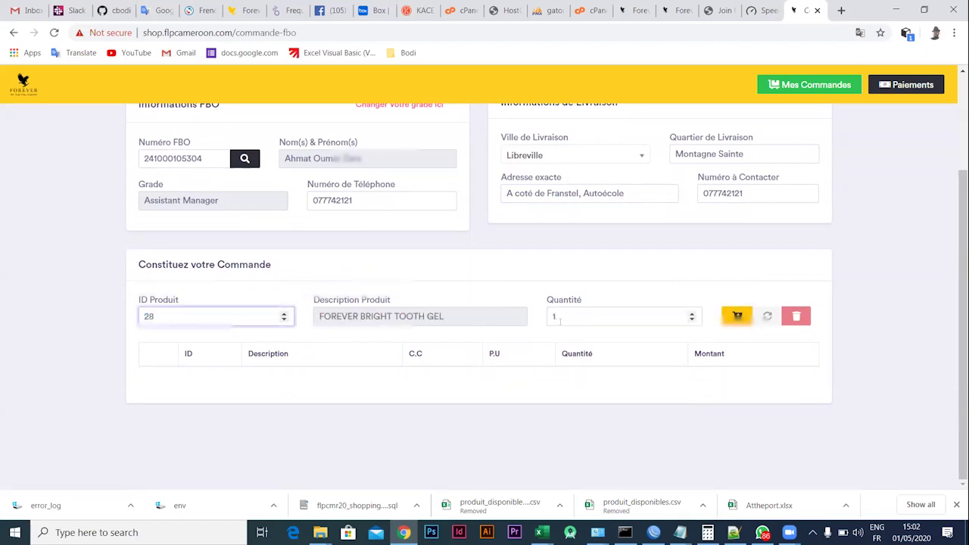
key("Tab")
type("6")
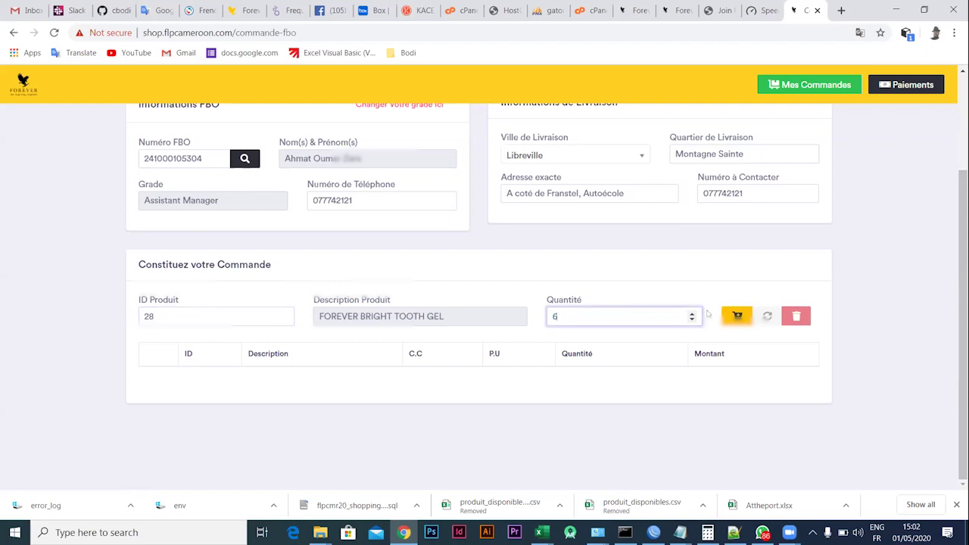
left_click(737, 315)
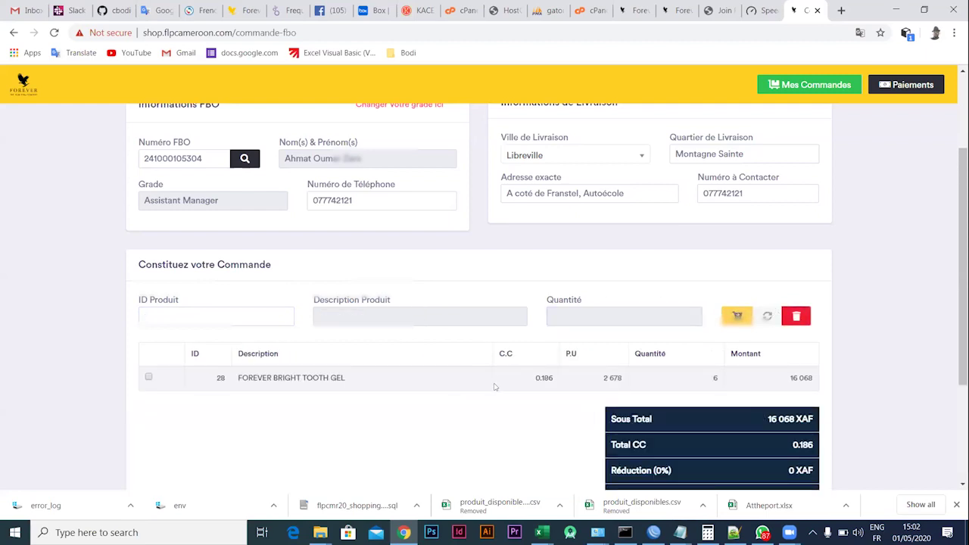
Add product ID 54, FOREVER A-BETA-CARE, quantity 3, and check the 48 098 XAF total
scroll(433, 421, "down", 2)
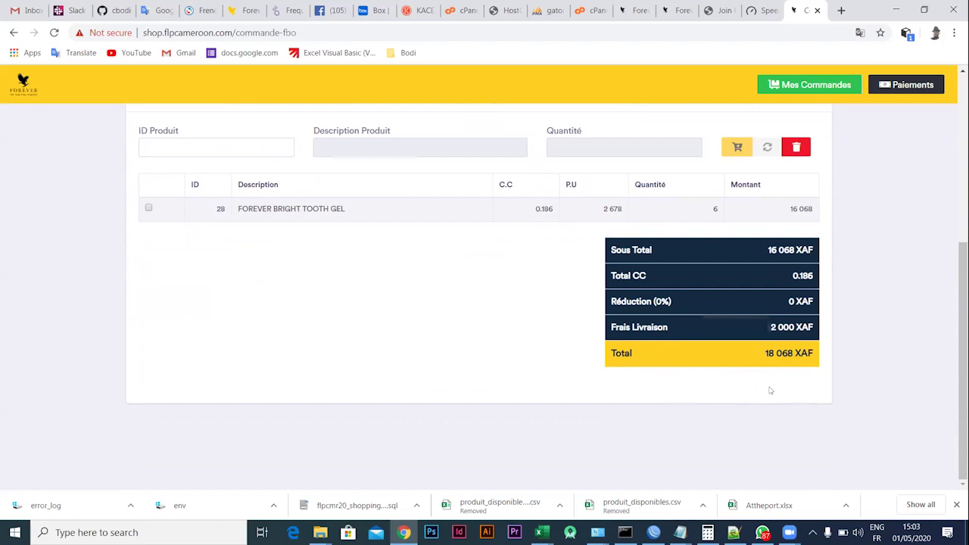
scroll(520, 274, "up", 2)
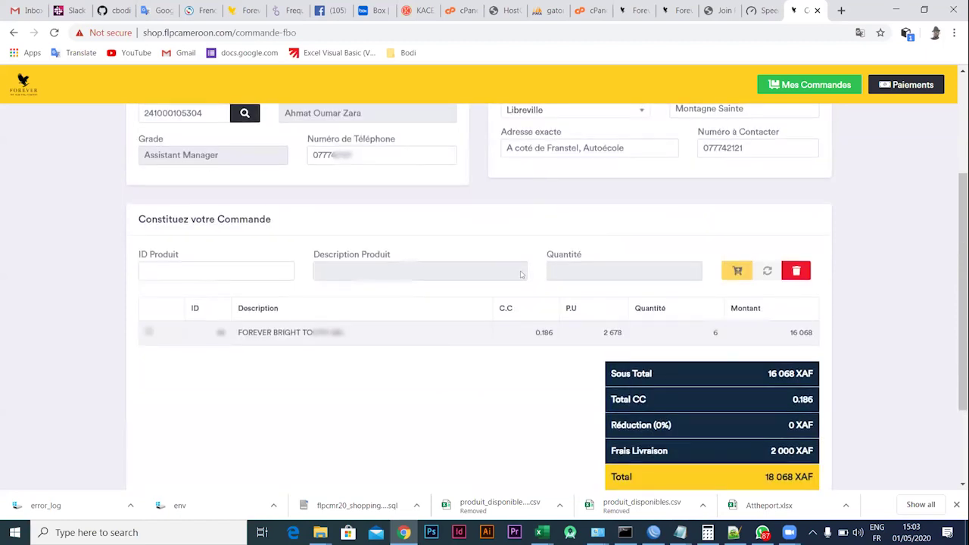
left_click(174, 266)
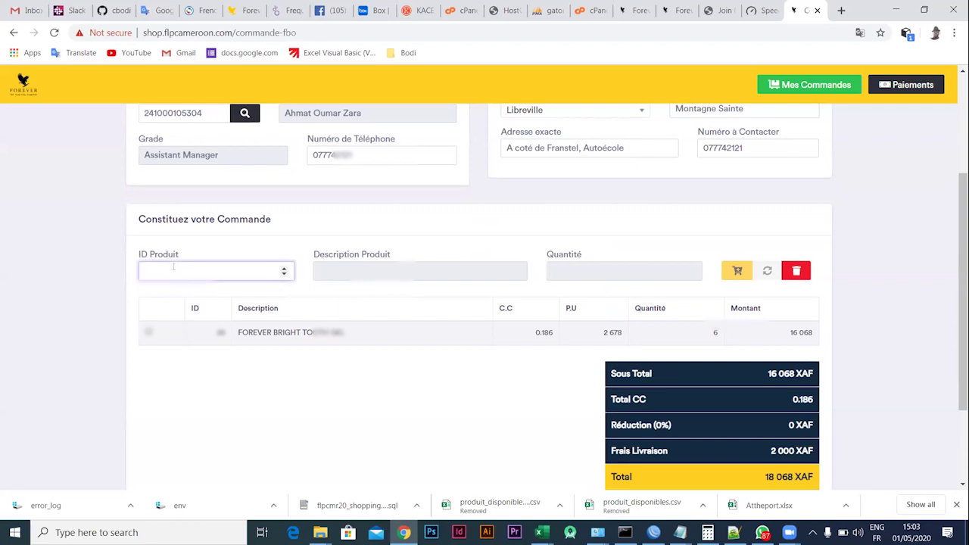
type("54")
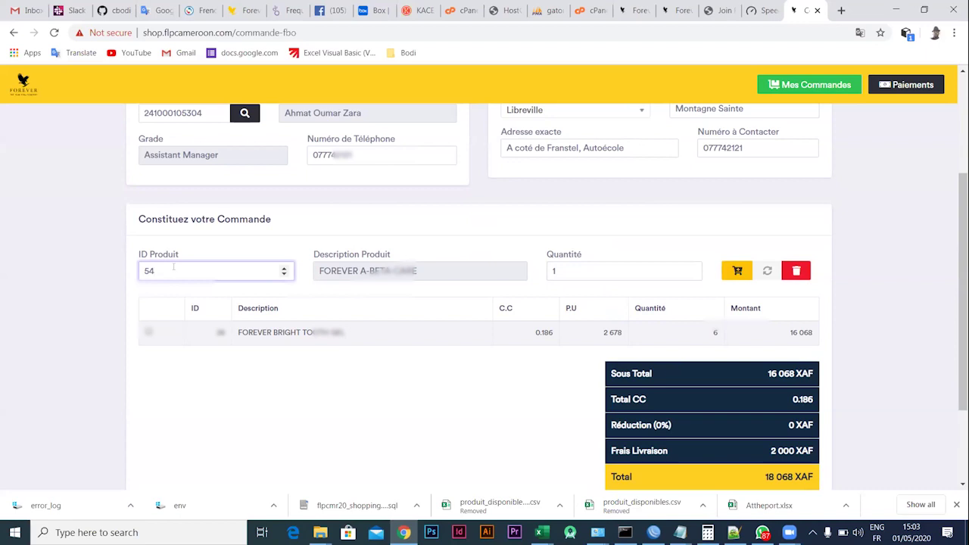
key("Tab")
type("3")
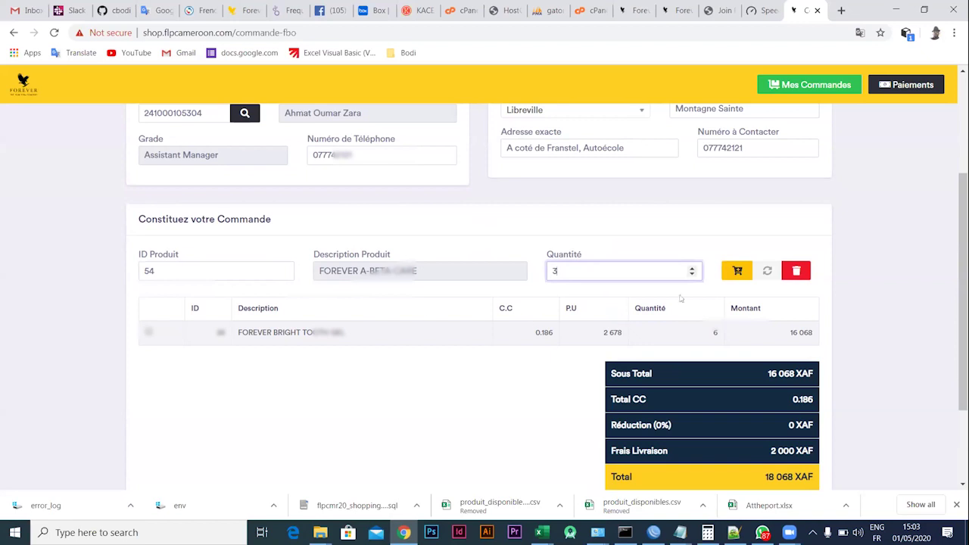
left_click(738, 271)
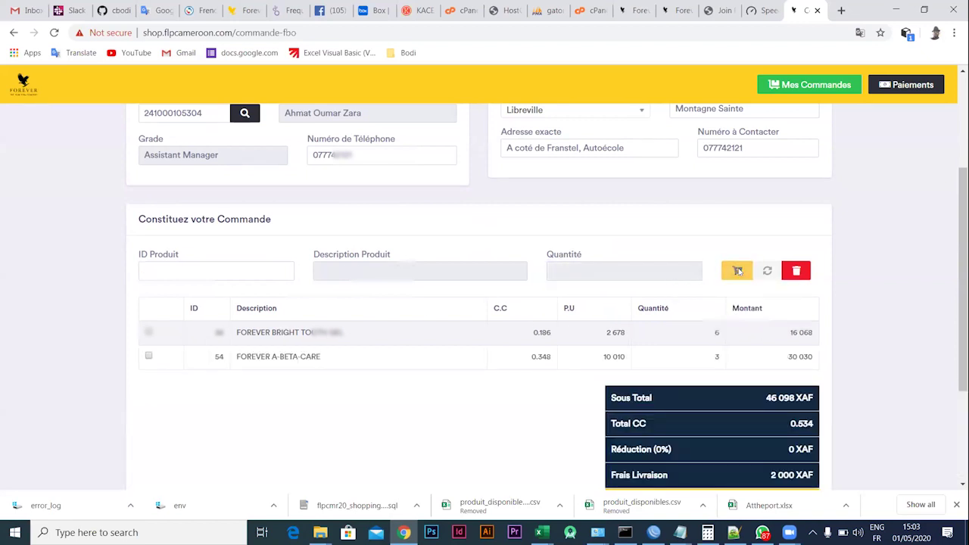
scroll(526, 405, "down", 3)
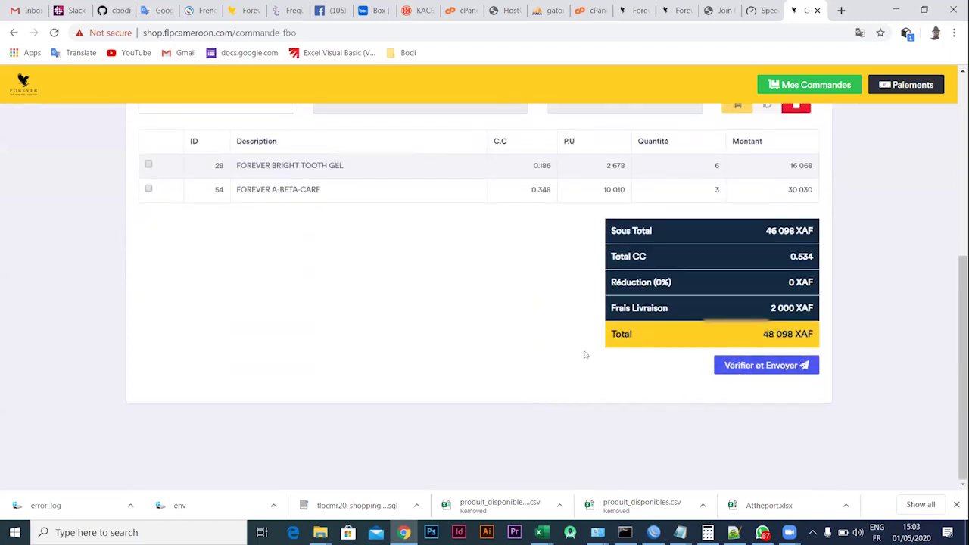
scroll(373, 284, "up", 1)
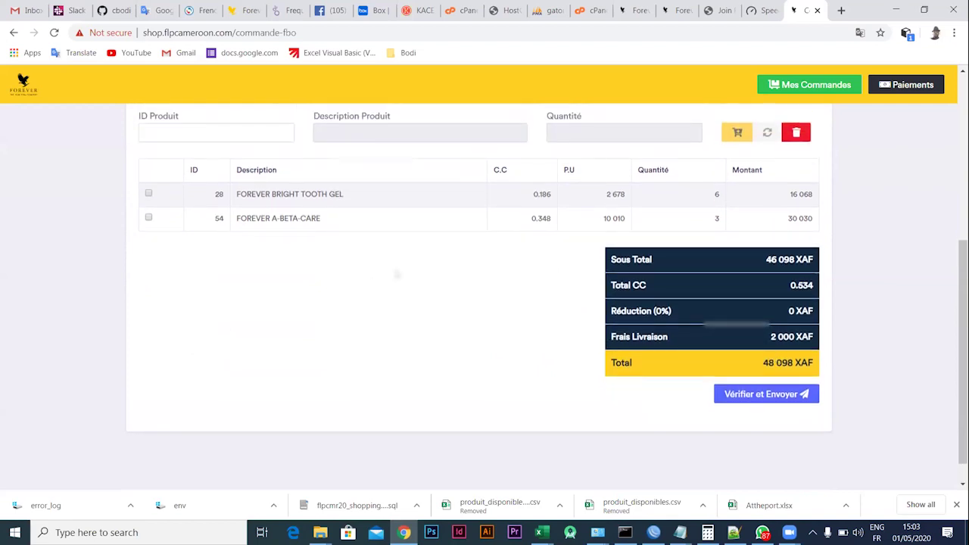
scroll(511, 288, "up", 5)
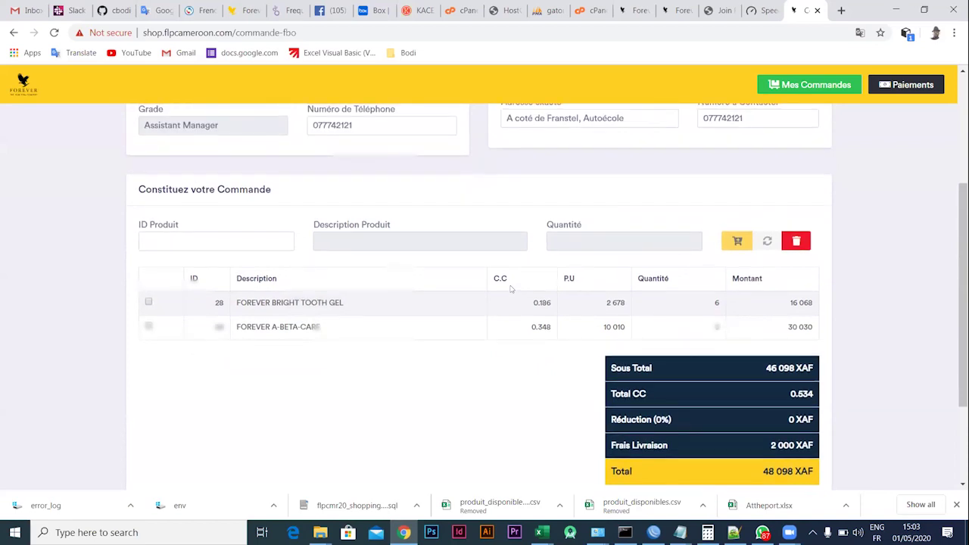
Add product 64, ALOE HEAT LOTION, to the order with quantity 2
left_click(161, 278)
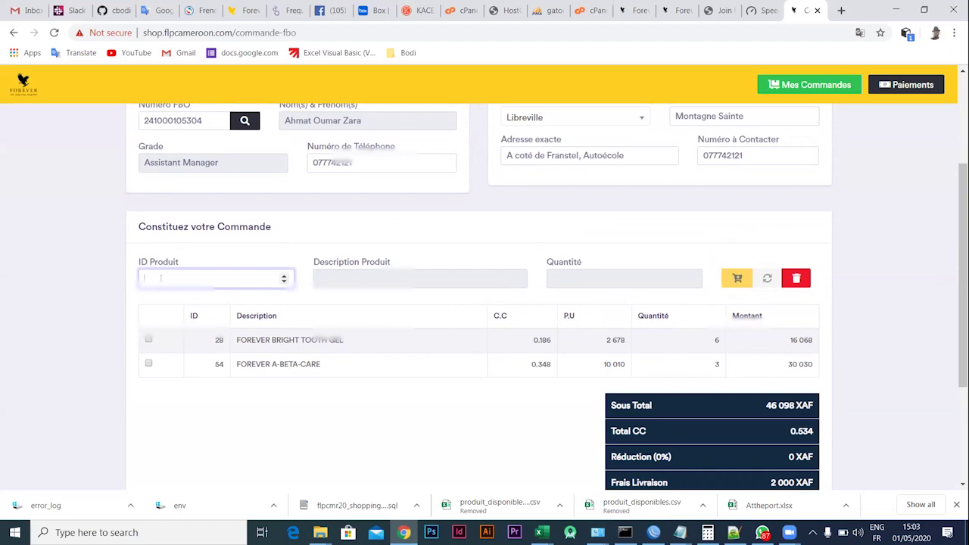
type("64")
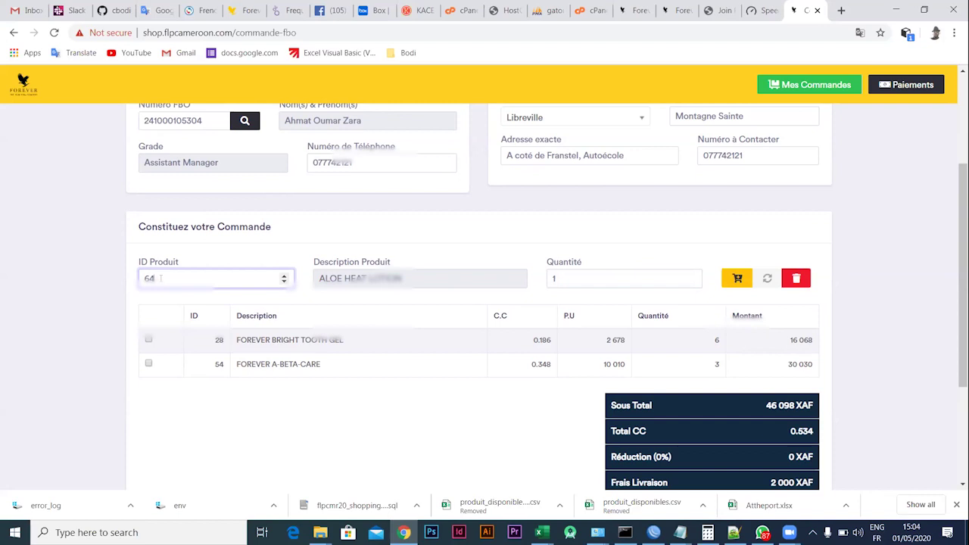
left_click(550, 280)
key("Up")
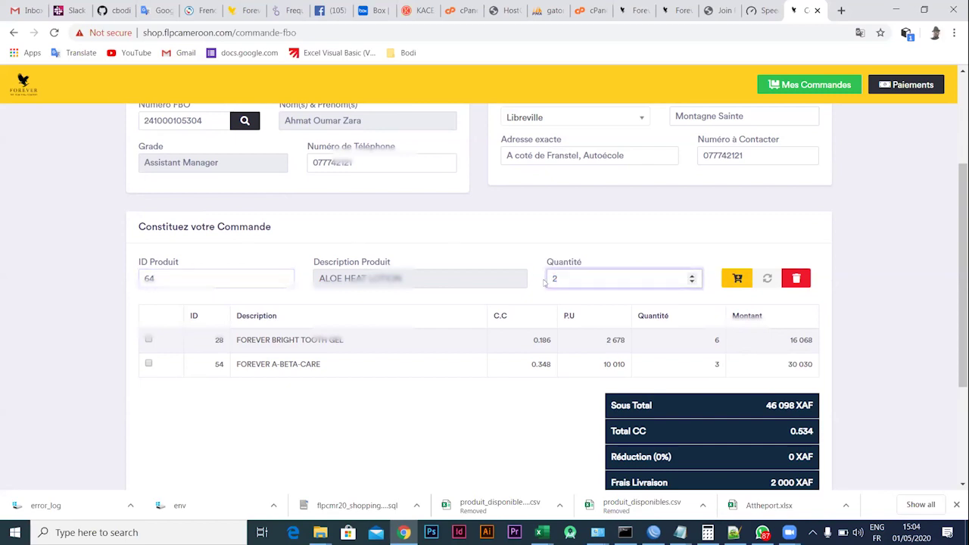
key("Return")
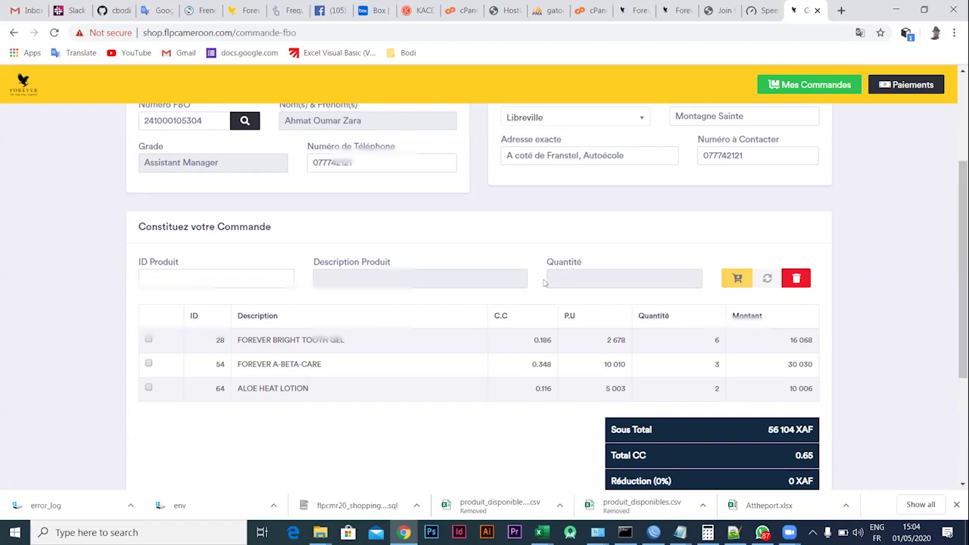
Add product 72, FOREVER LYCIUM PLUS, with quantity 2, bringing the subtotal to 77 162 XAF
left_click(175, 274)
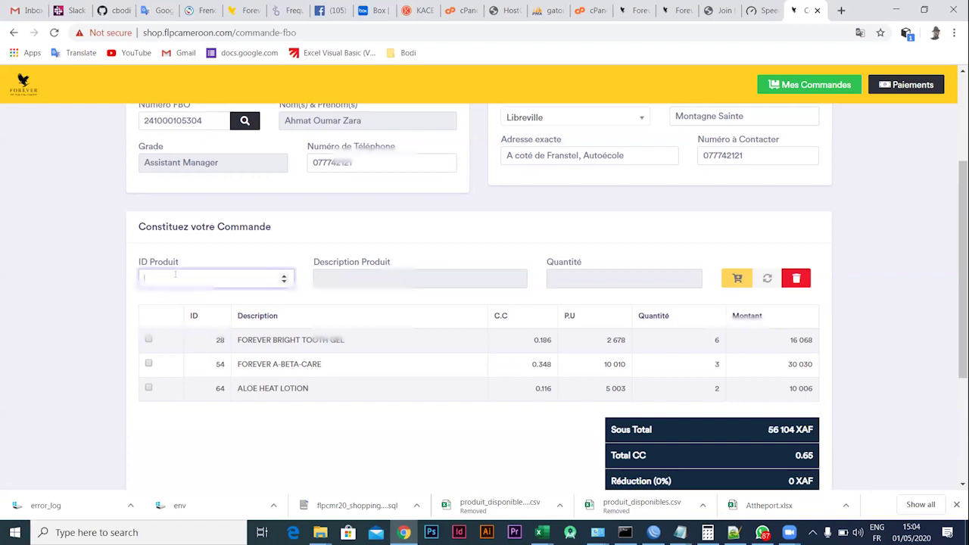
type("72")
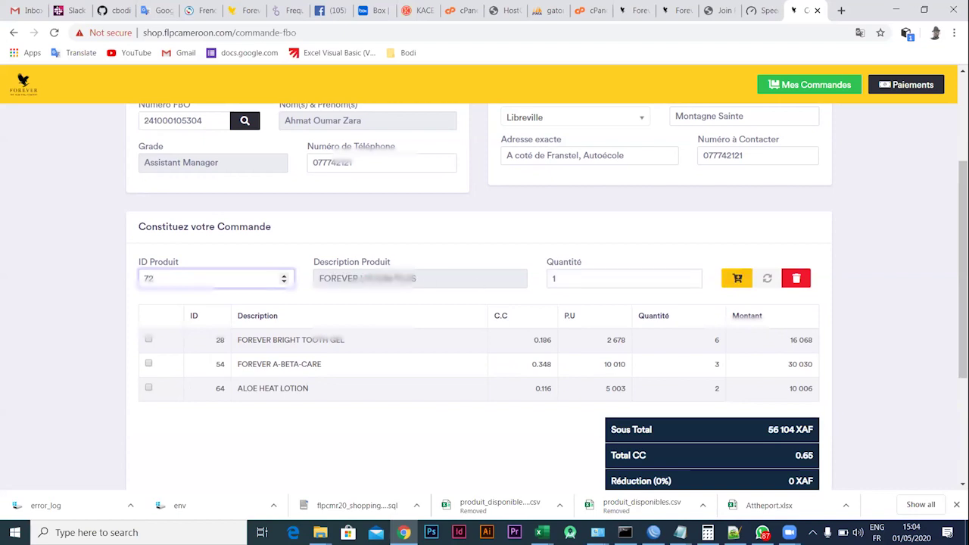
left_click(552, 278)
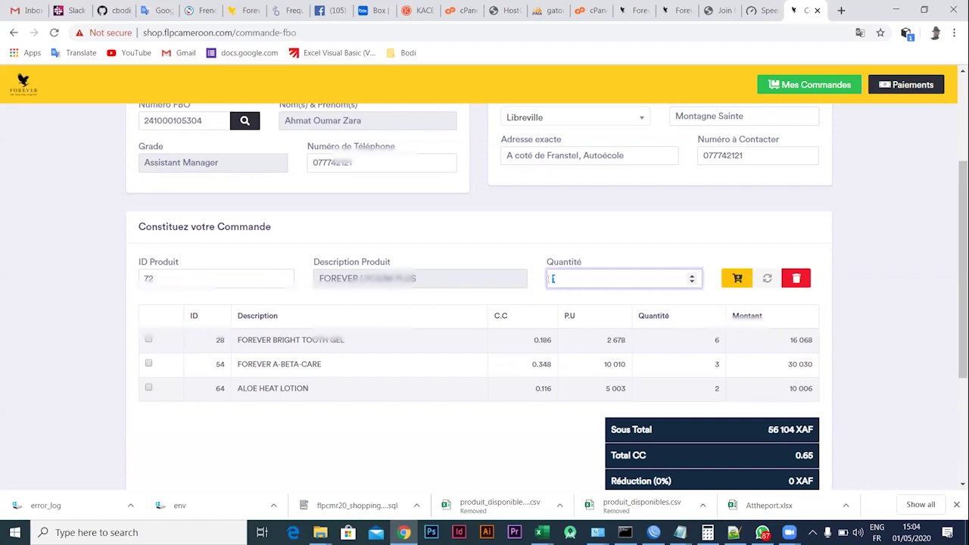
type("2")
key("Return")
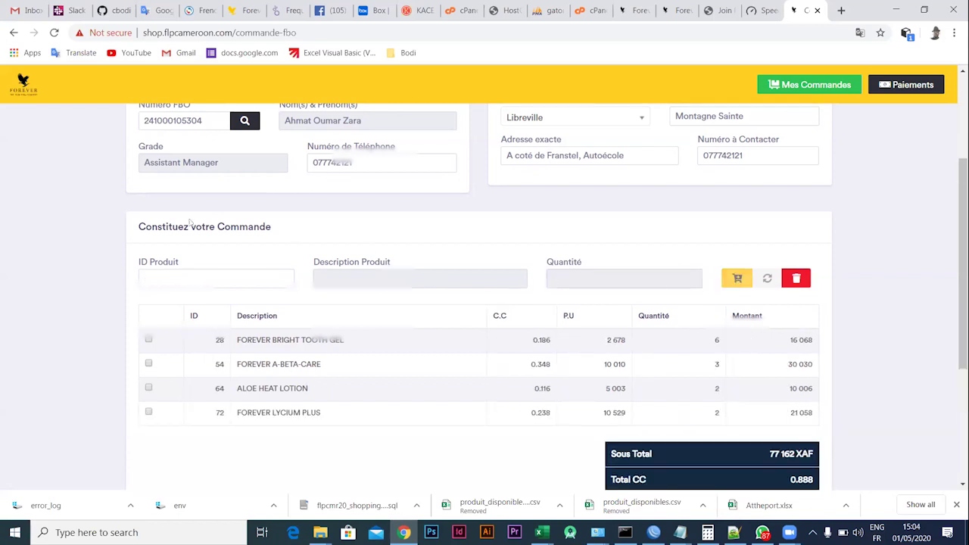
left_click(171, 277)
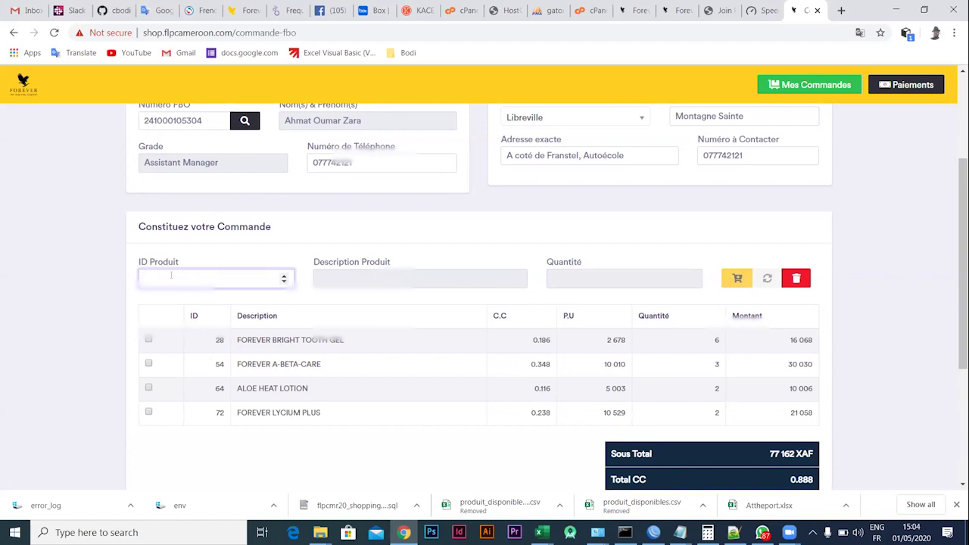
Add product 235, FOREVER VISION, with quantity 1 and check the 88 309 XAF total
type("236")
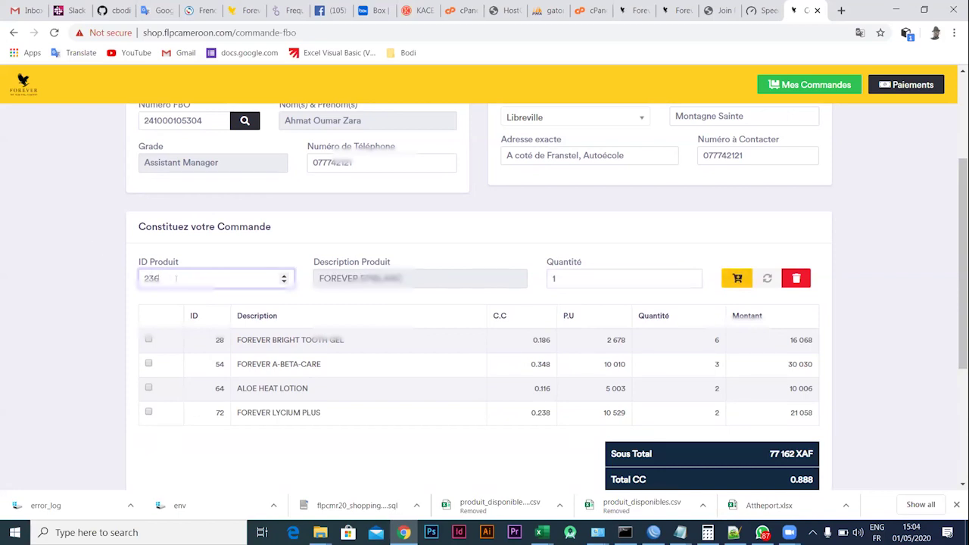
key("BackSpace")
type("5")
left_click_drag(583, 277, 541, 273)
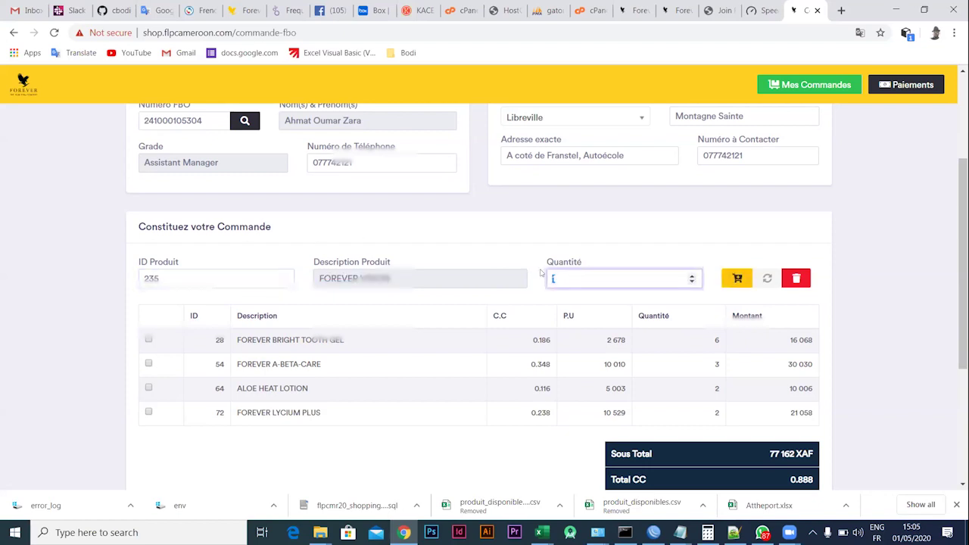
type("1")
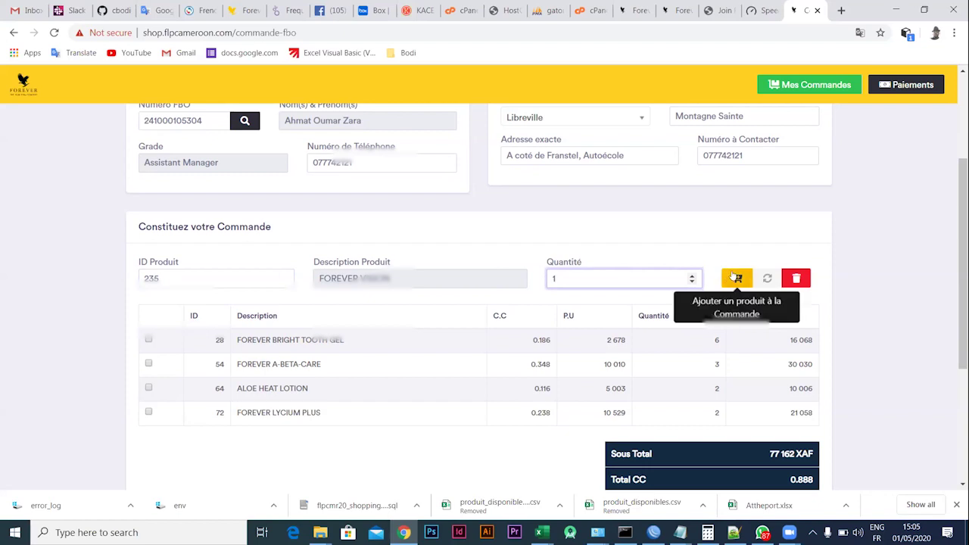
left_click(735, 278)
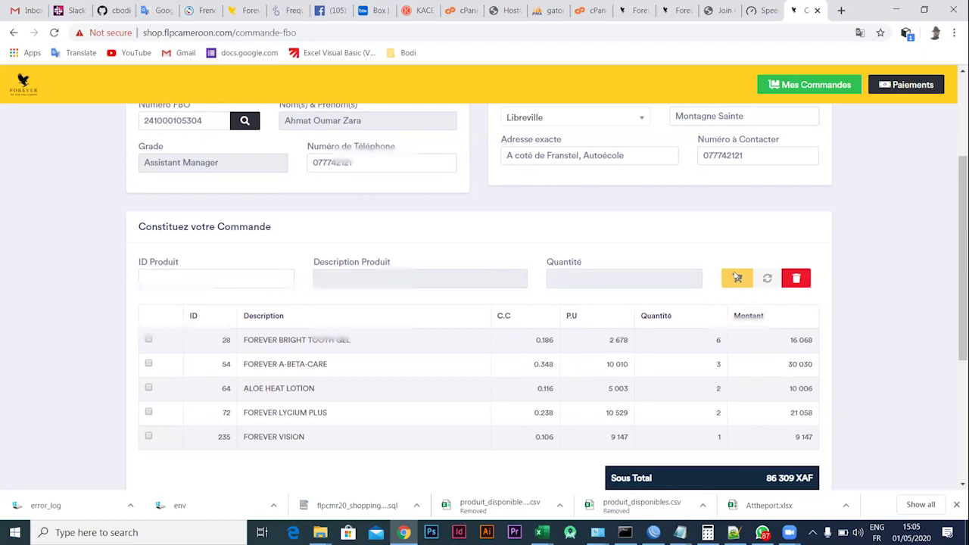
scroll(564, 422, "down", 3)
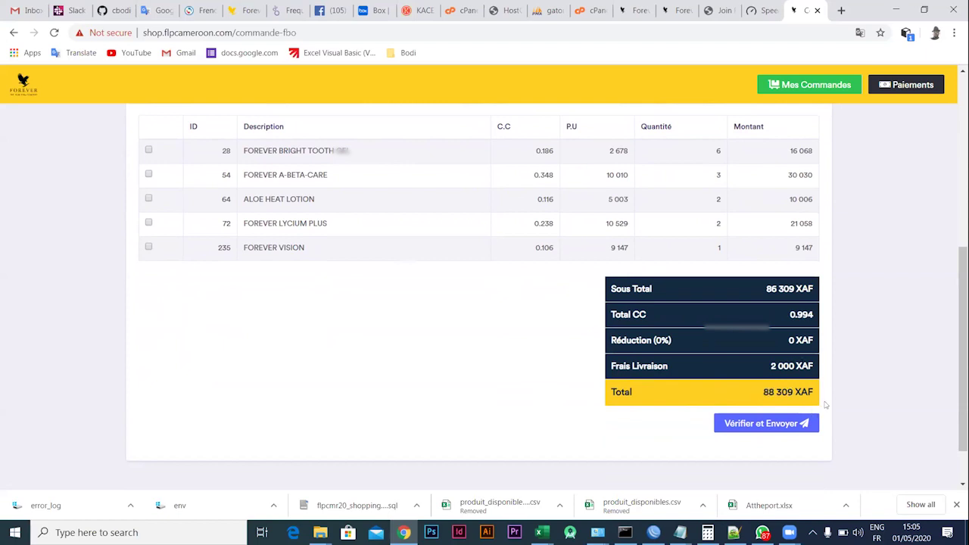
scroll(510, 307, "up", 2)
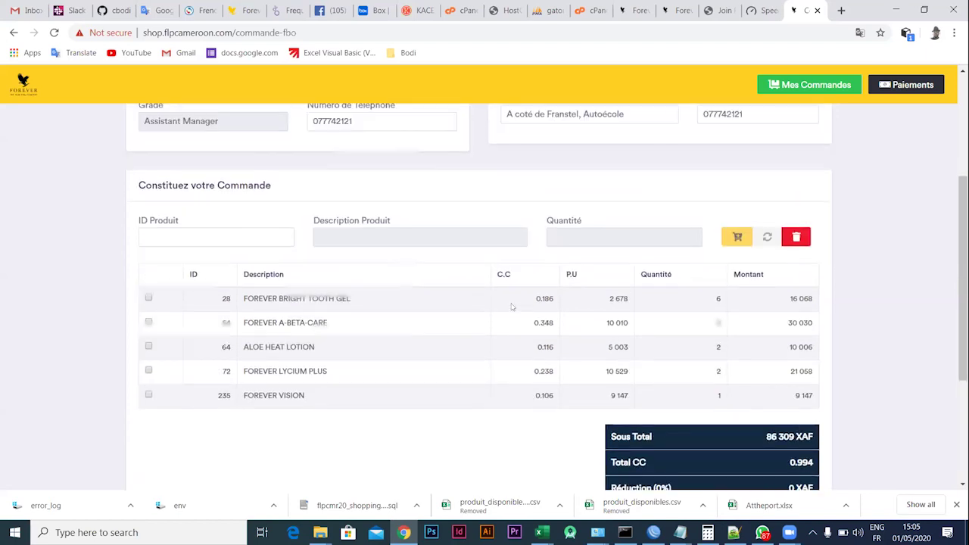
scroll(511, 307, "up", 2)
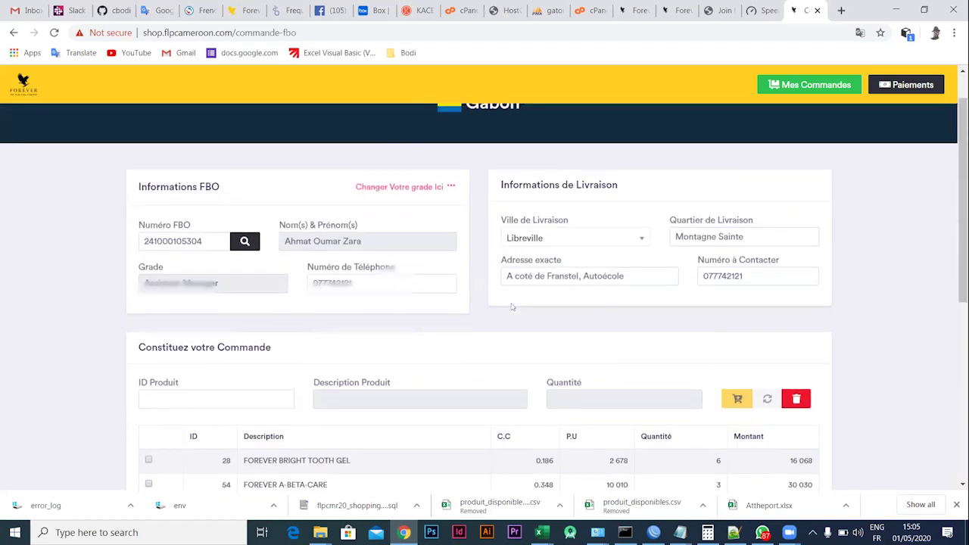
scroll(512, 306, "down", 5)
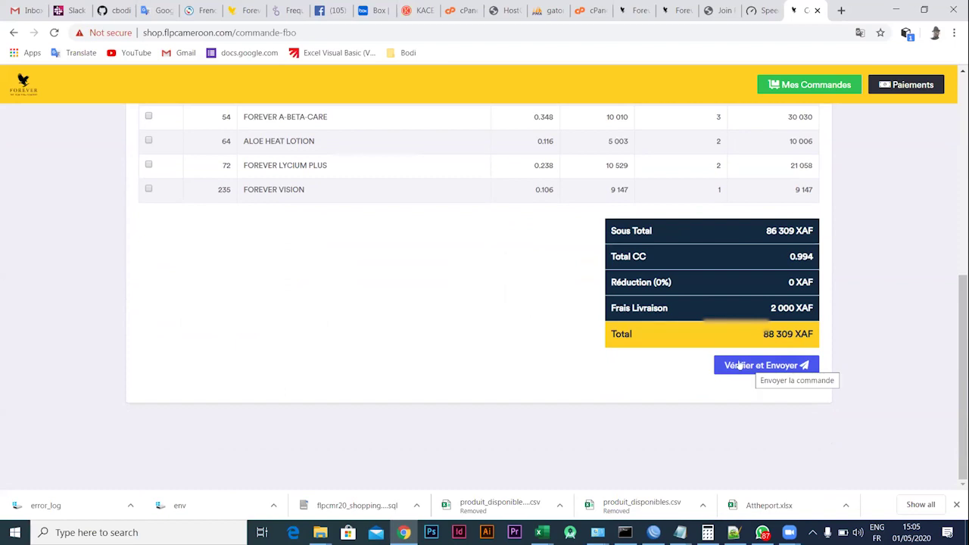
Run 'Vérifier et Envoyer' twice, past the stock error, until all five product lines validate
left_click(739, 365)
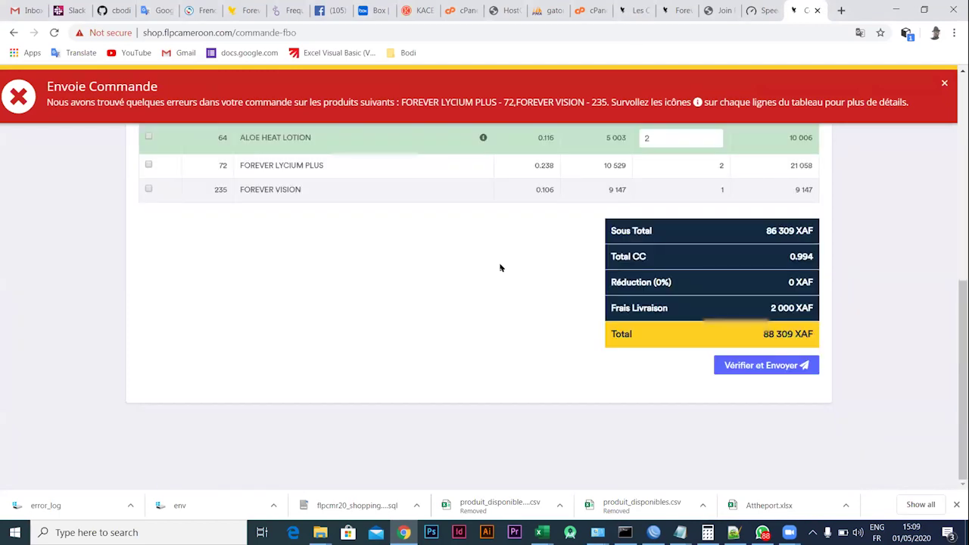
scroll(484, 244, "up", 2)
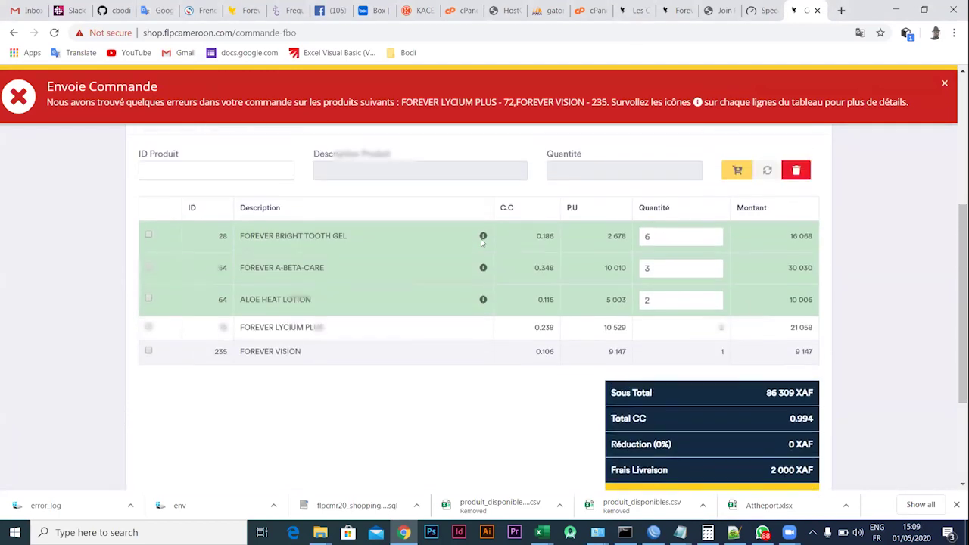
scroll(491, 401, "down", 2)
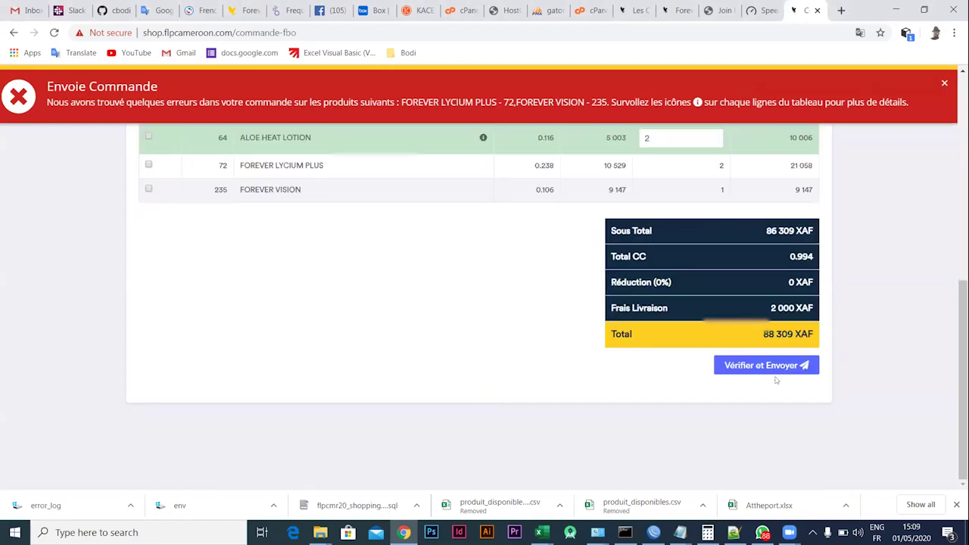
left_click(745, 366)
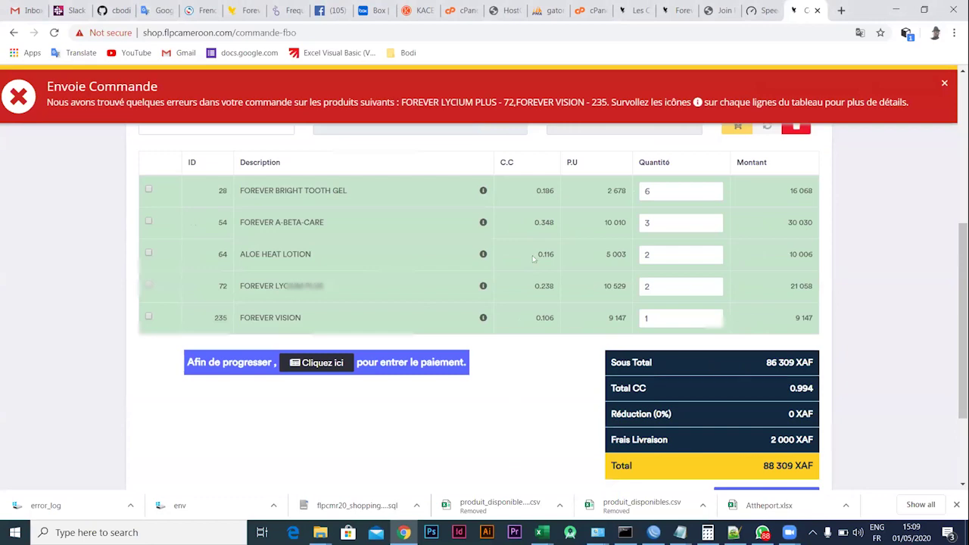
scroll(533, 259, "up", 1)
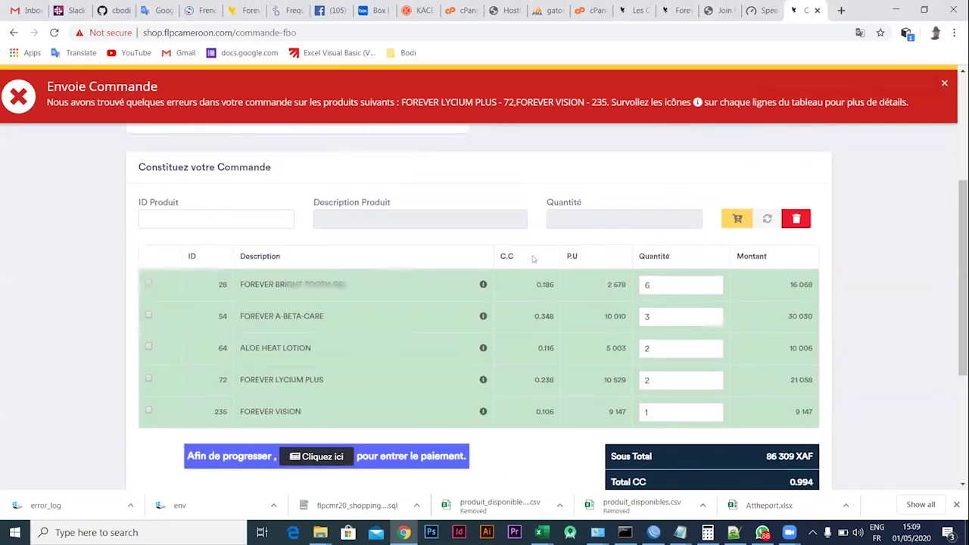
scroll(533, 259, "down", 2)
scroll(533, 259, "up", 2)
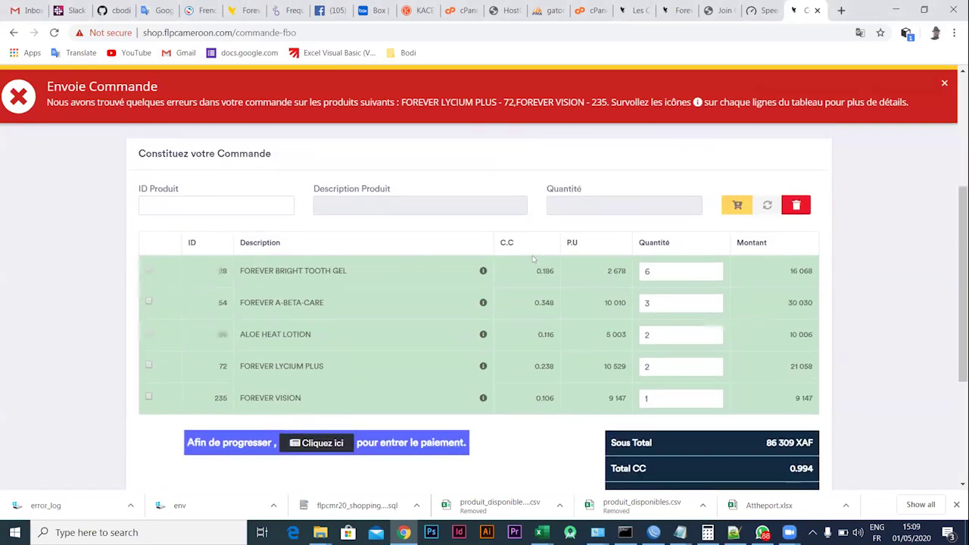
Dismiss the red 'Envoie Commande' error banner and go to the payment entry step
left_click(944, 85)
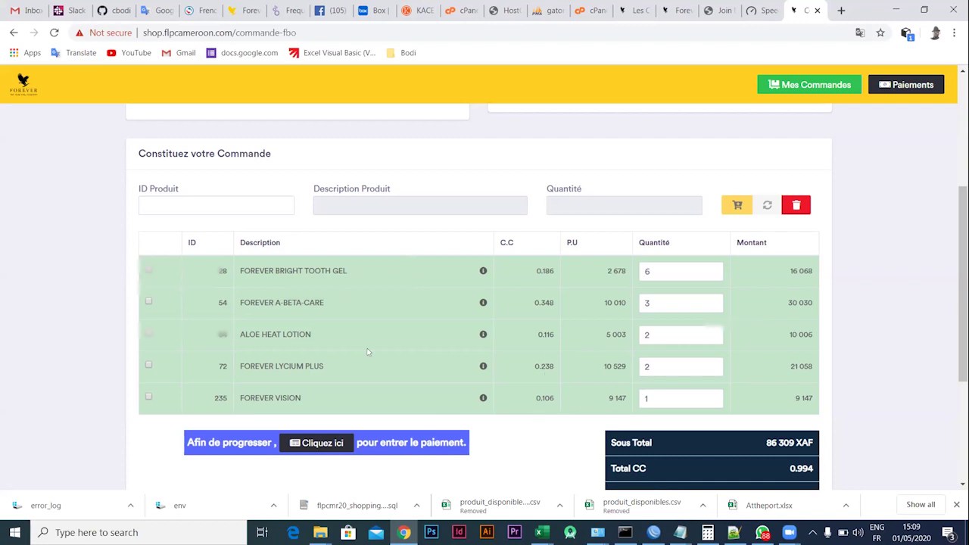
scroll(518, 465, "down", 2)
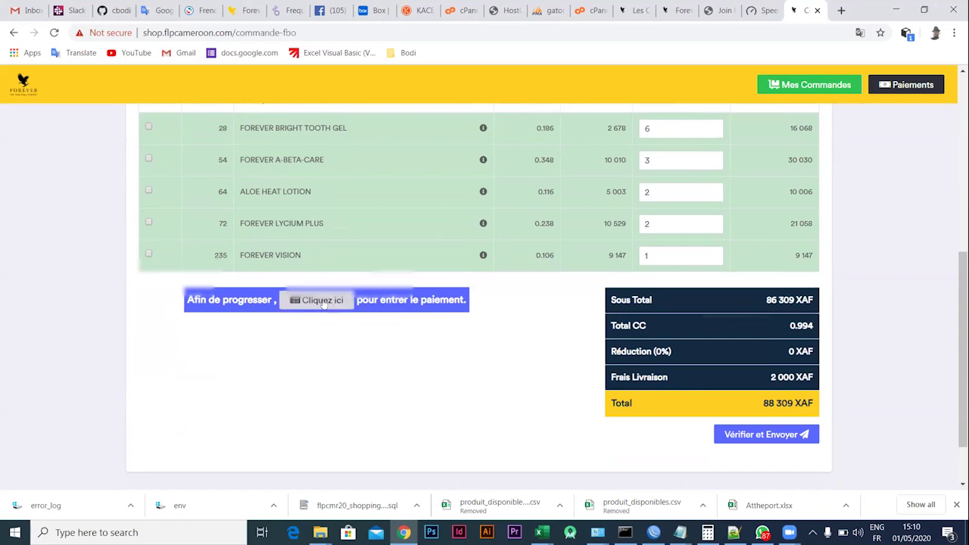
left_click(322, 301)
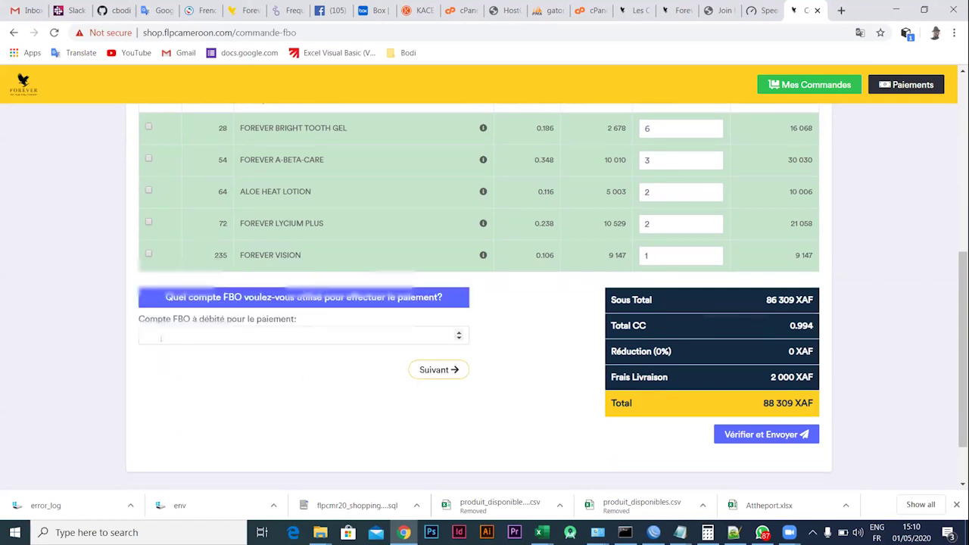
Select the order's FBO number as the account to debit and continue to password creation
left_click(157, 337)
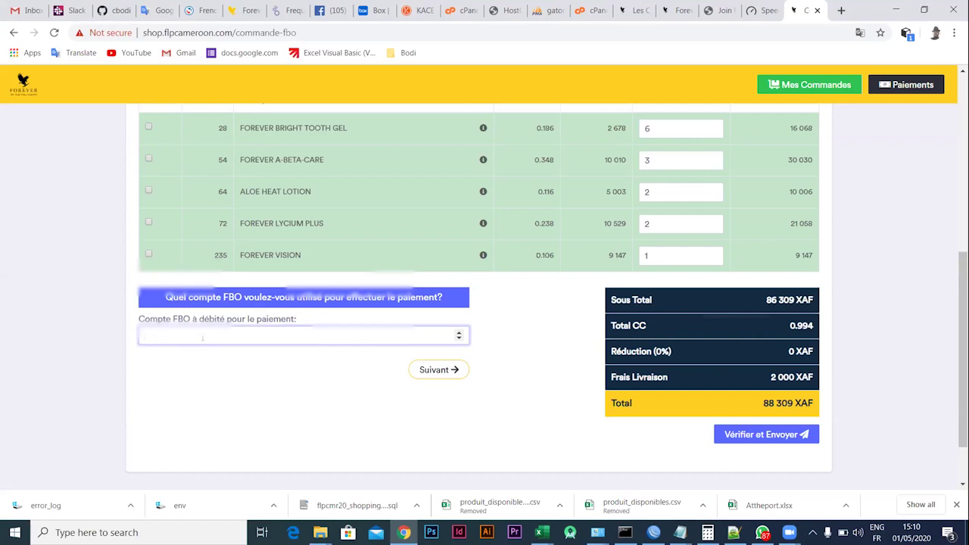
scroll(424, 270, "up", 5)
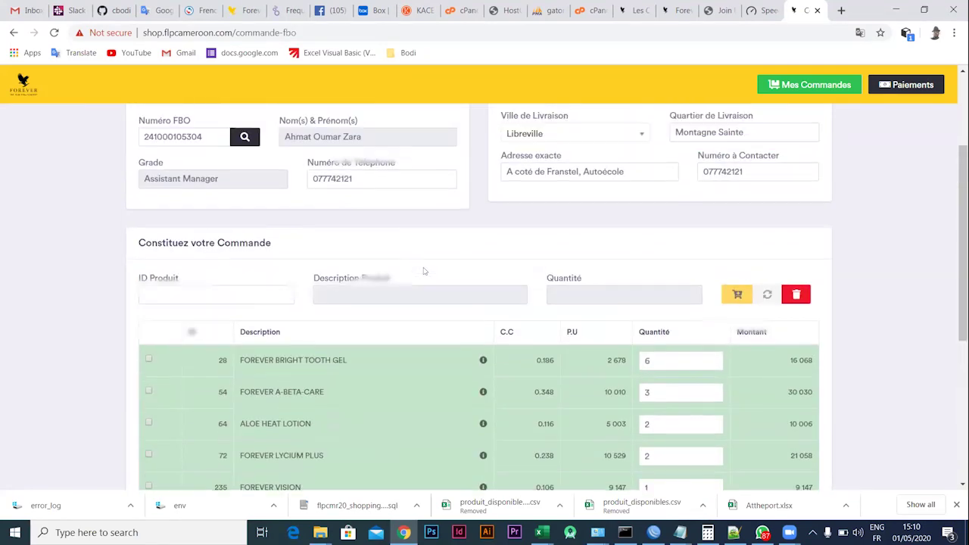
left_click_drag(227, 266, 98, 251)
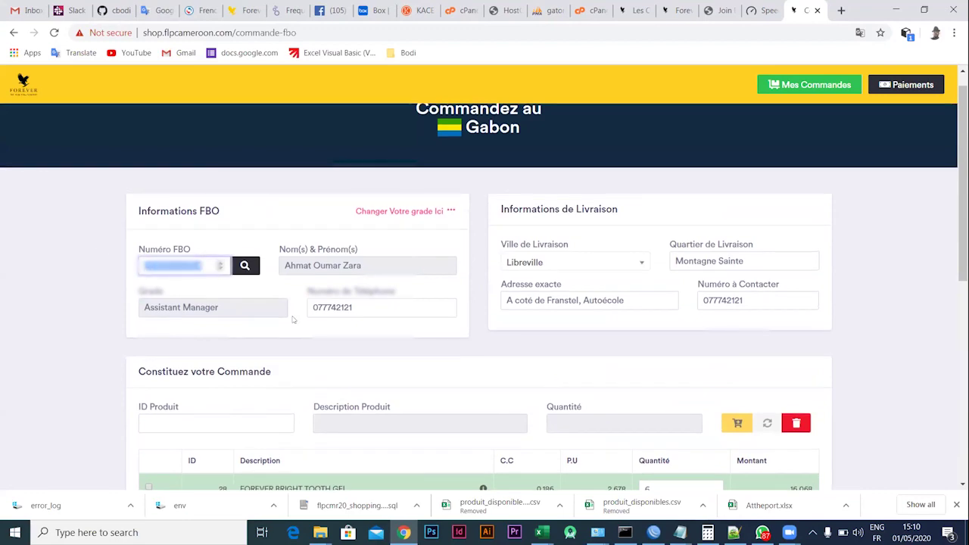
scroll(493, 384, "down", 5)
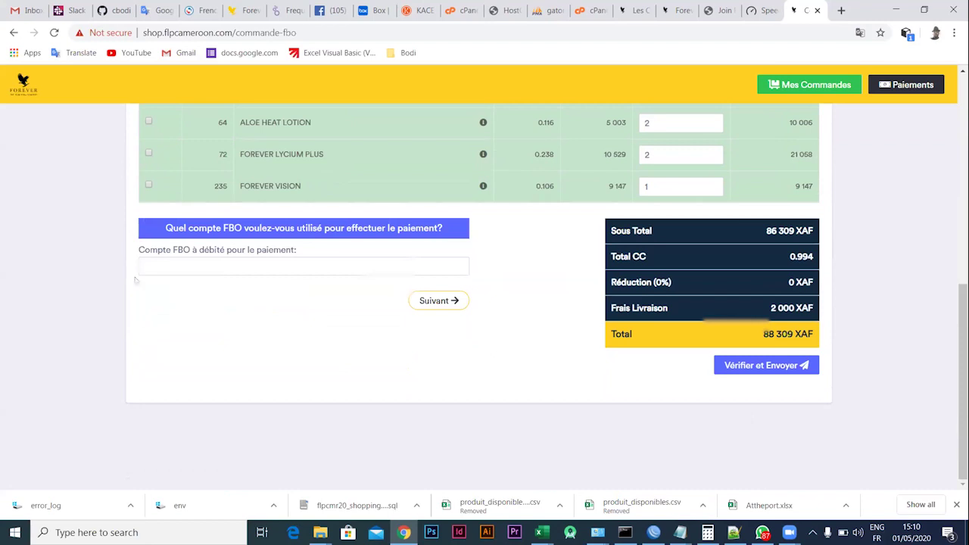
left_click(457, 267)
left_click(364, 285)
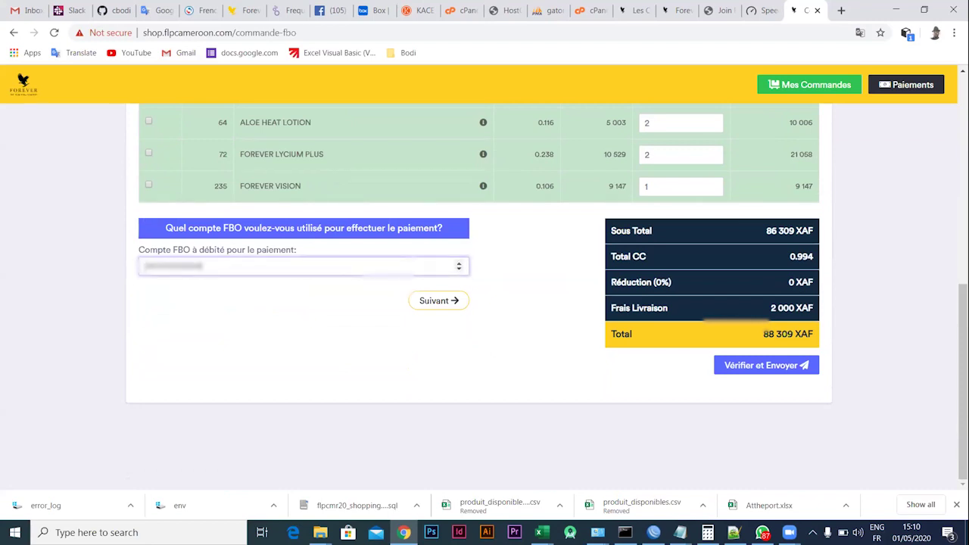
left_click(426, 302)
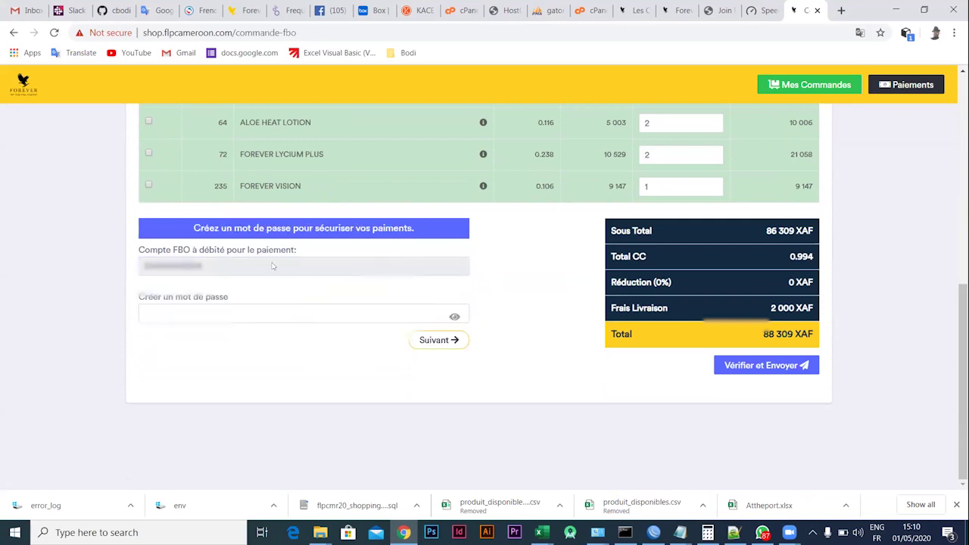
Create a password to secure payments and submit it
left_click(153, 310)
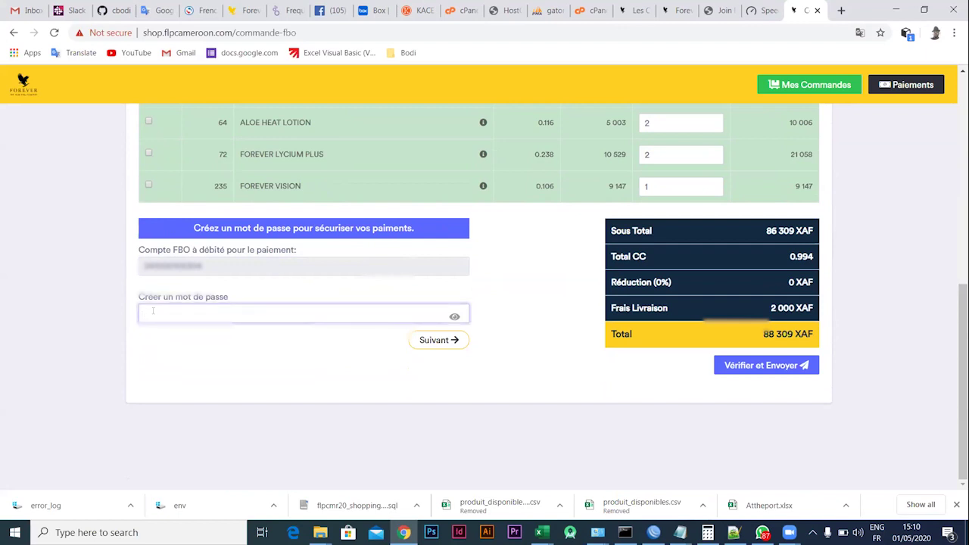
type("••••••")
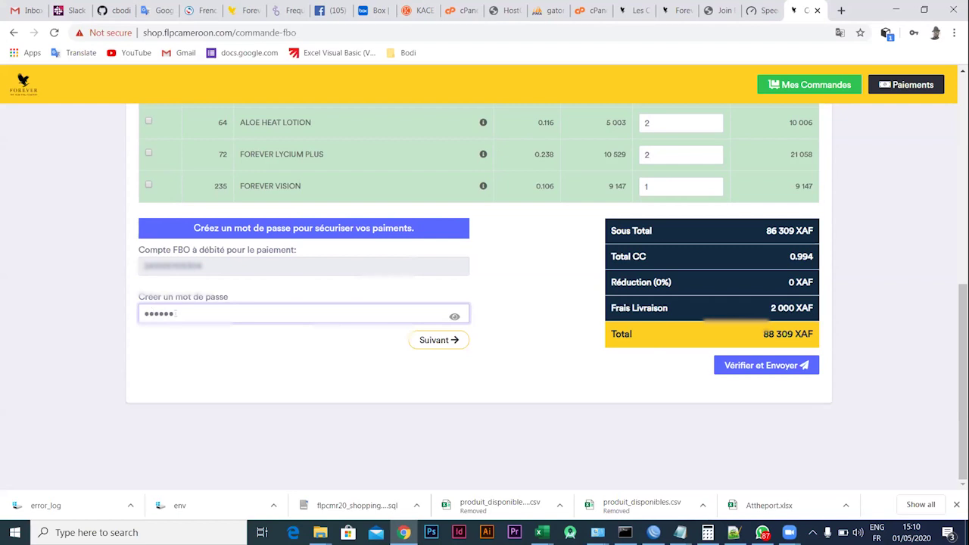
left_click(425, 341)
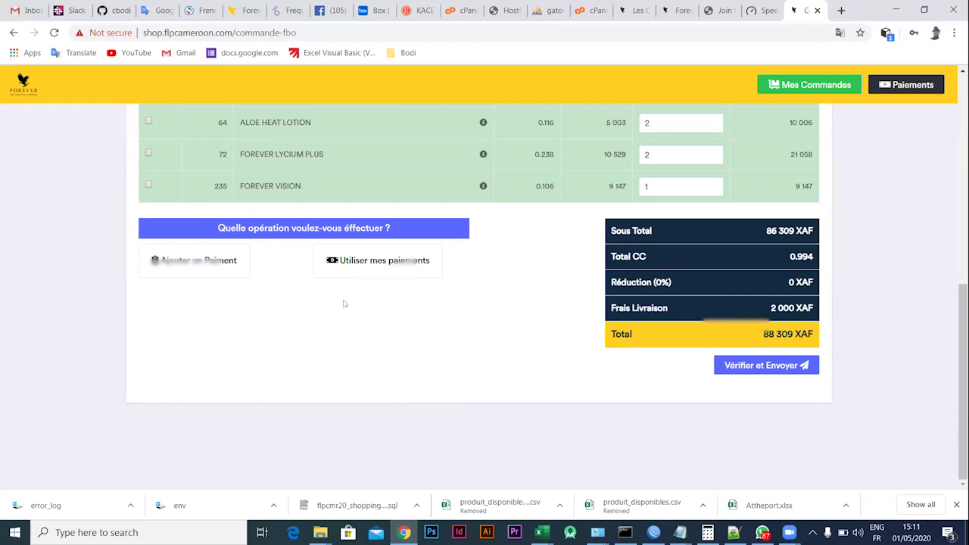
Start a new payment ('Ajouter un Paiement') and keep Airtel Money as the payment method
left_click(210, 265)
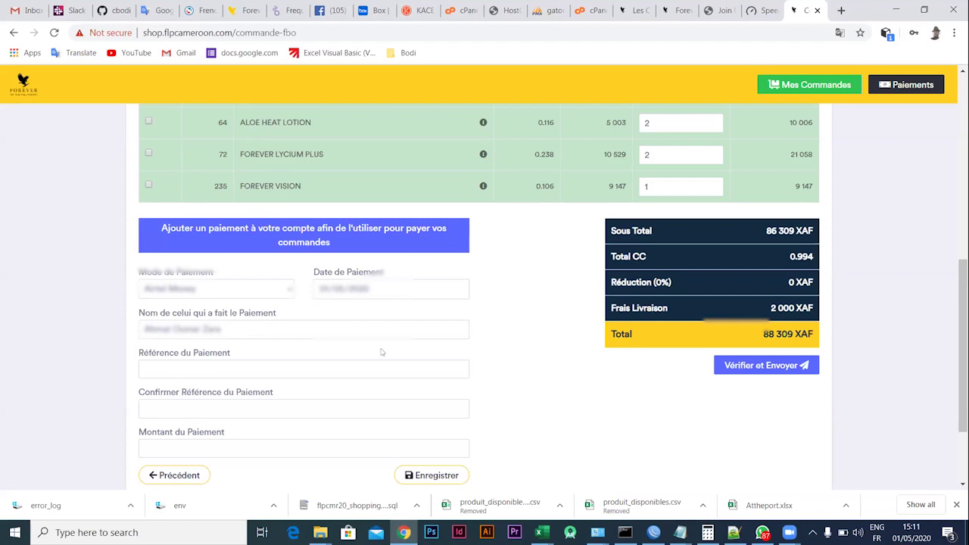
left_click(168, 365)
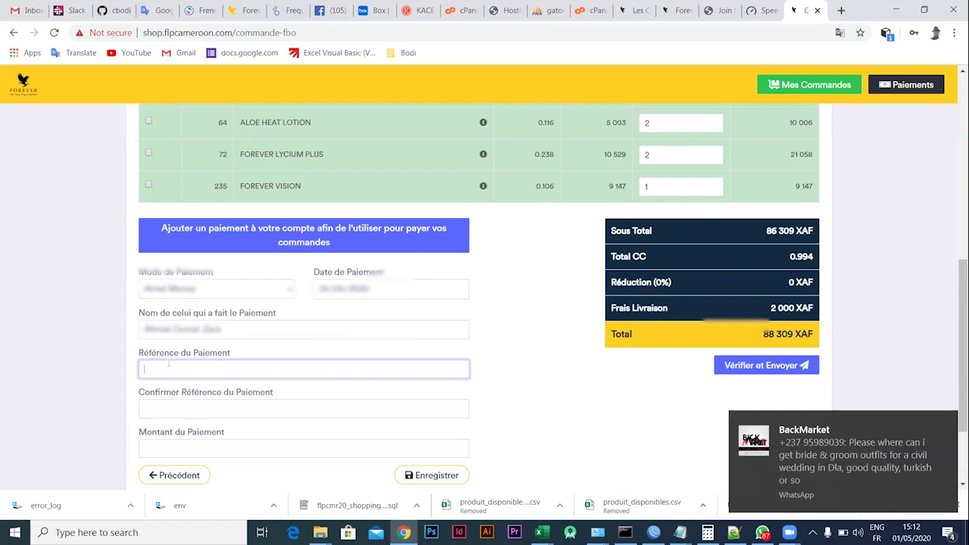
left_click(288, 294)
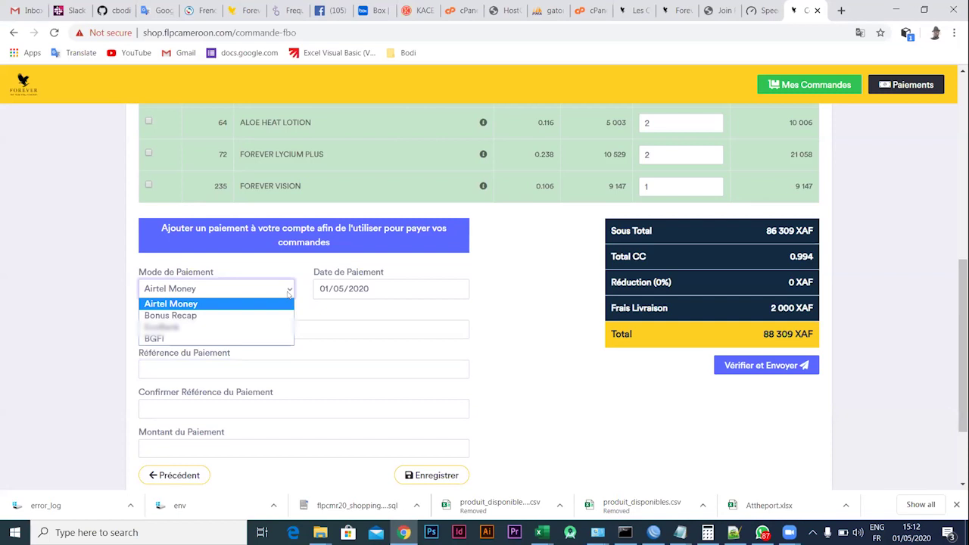
left_click(193, 303)
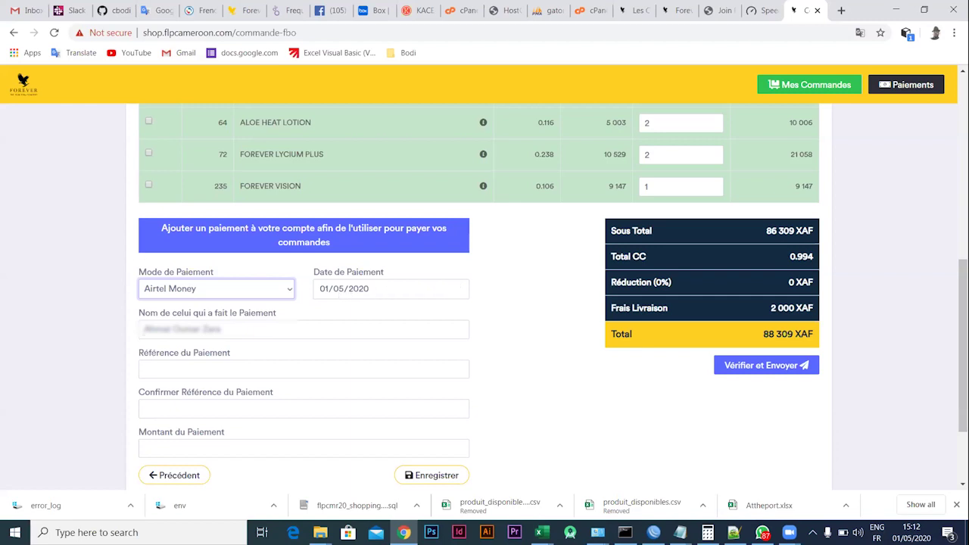
Replace the prefilled payer name with the actual payer's full name, fixing a typo
left_click_drag(223, 329, 117, 331)
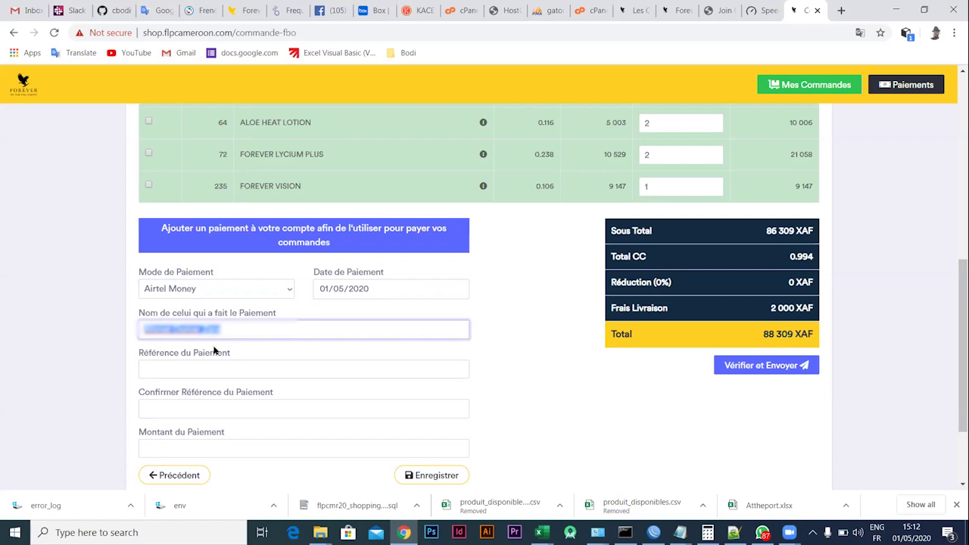
key("BackSpace")
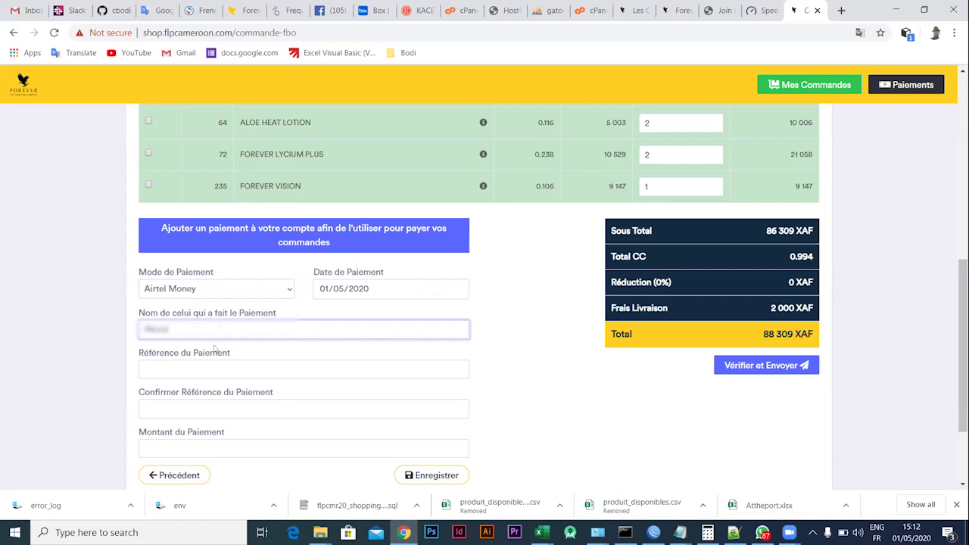
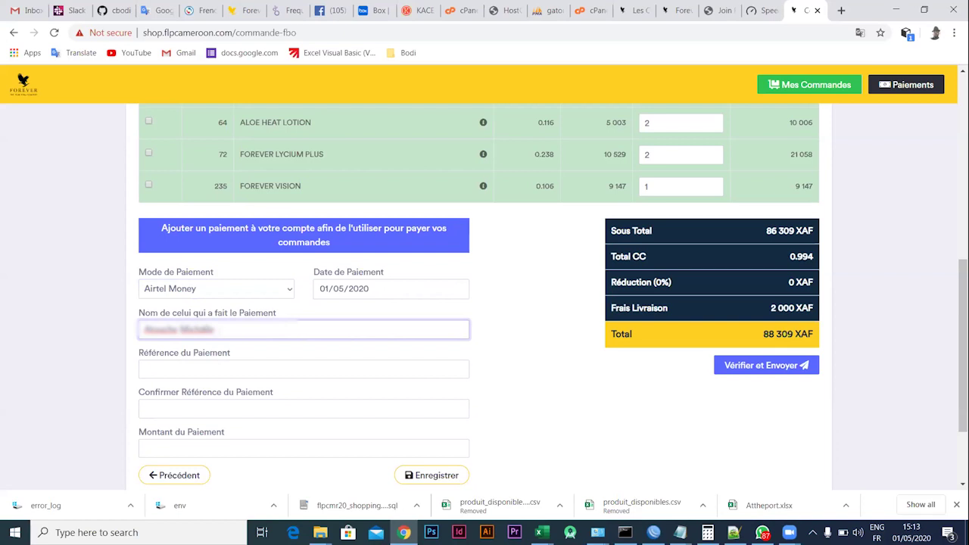
left_click(174, 364)
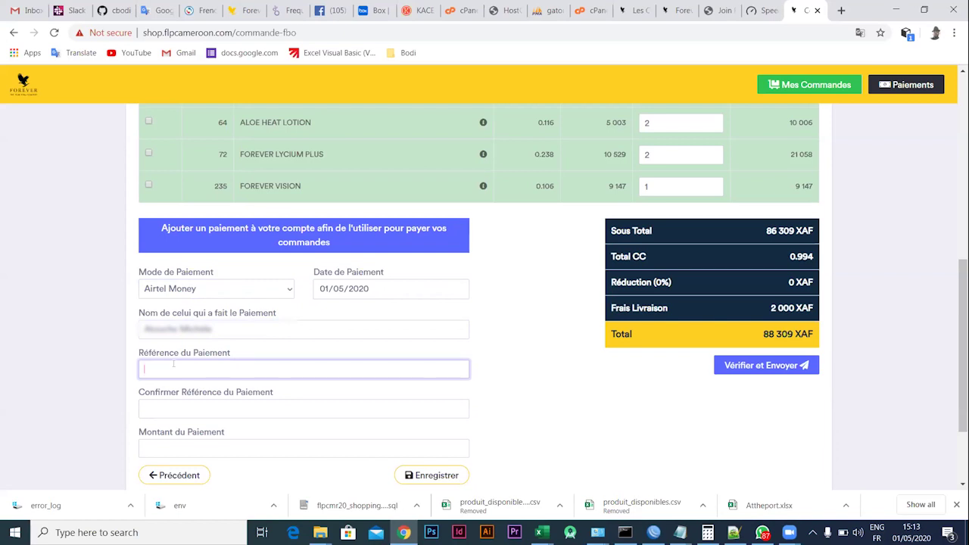
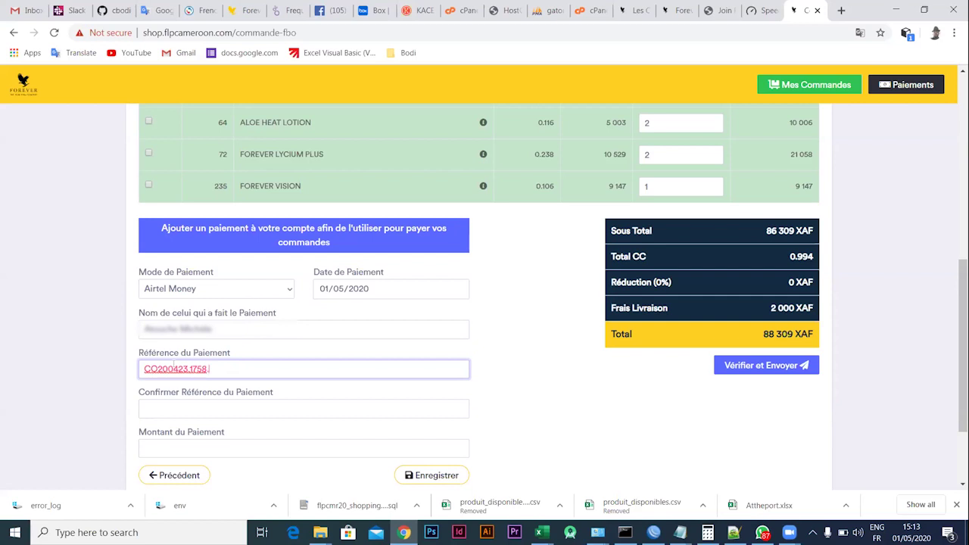
Enter the Airtel Money transaction reference, confirm it, and set the payment amount to 88000
left_click(161, 407)
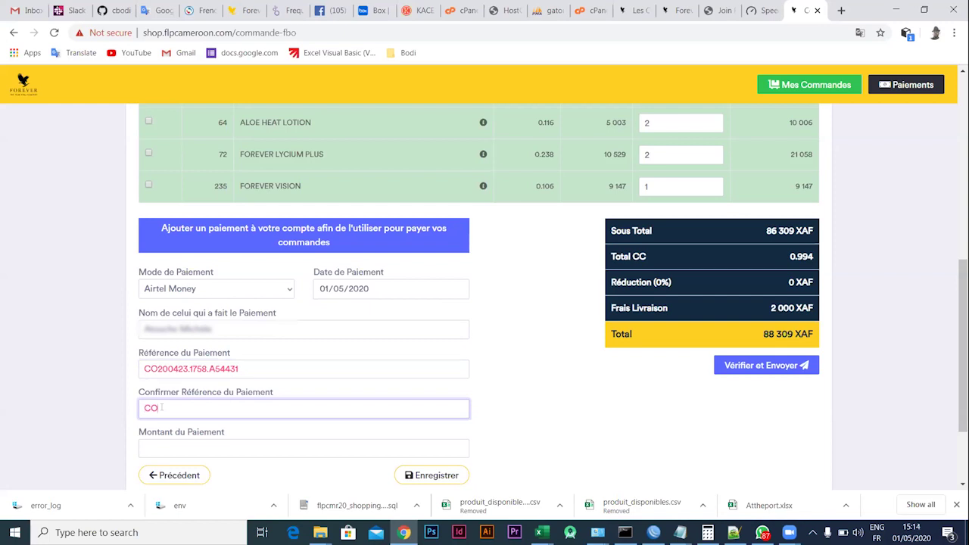
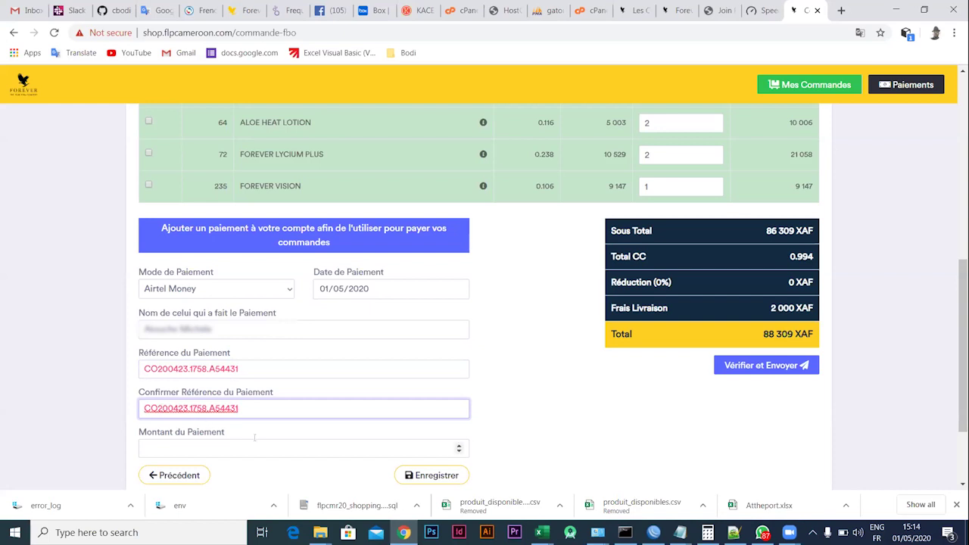
left_click(153, 447)
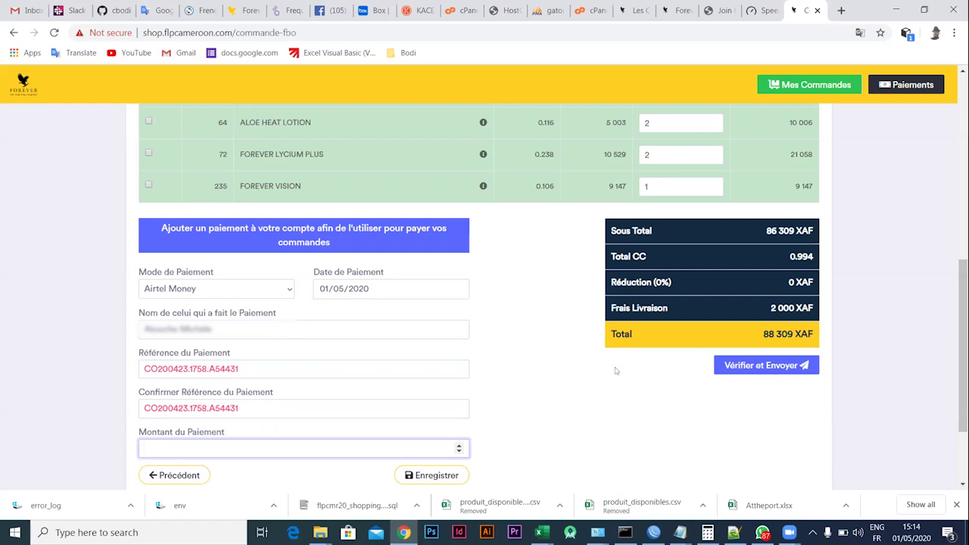
type("88000")
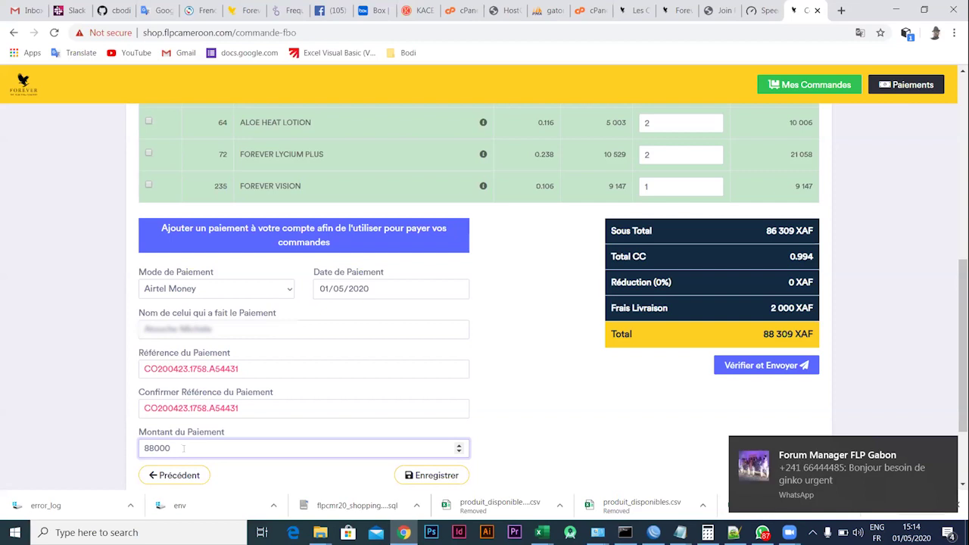
Save the 88000 Airtel Money payment and start a second payment's payer name
left_click(433, 476)
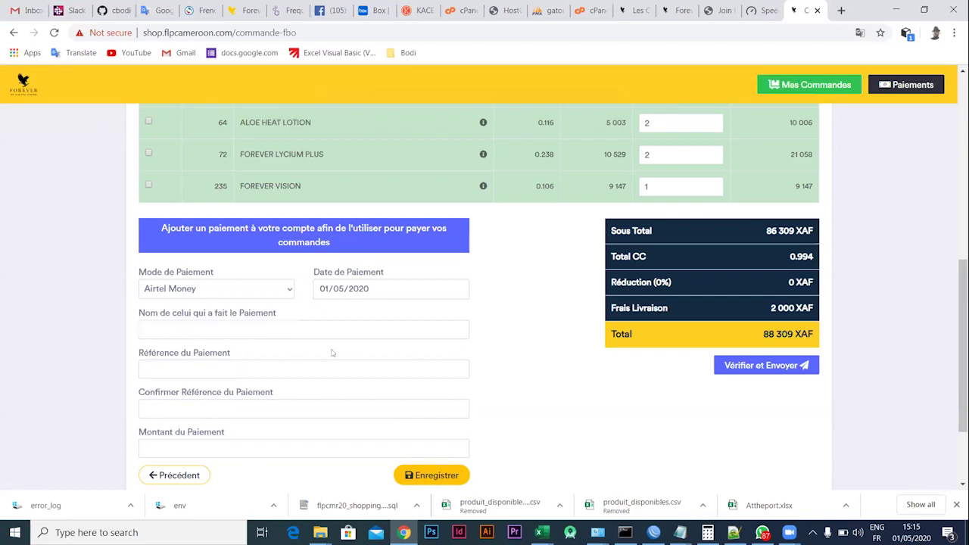
left_click(176, 327)
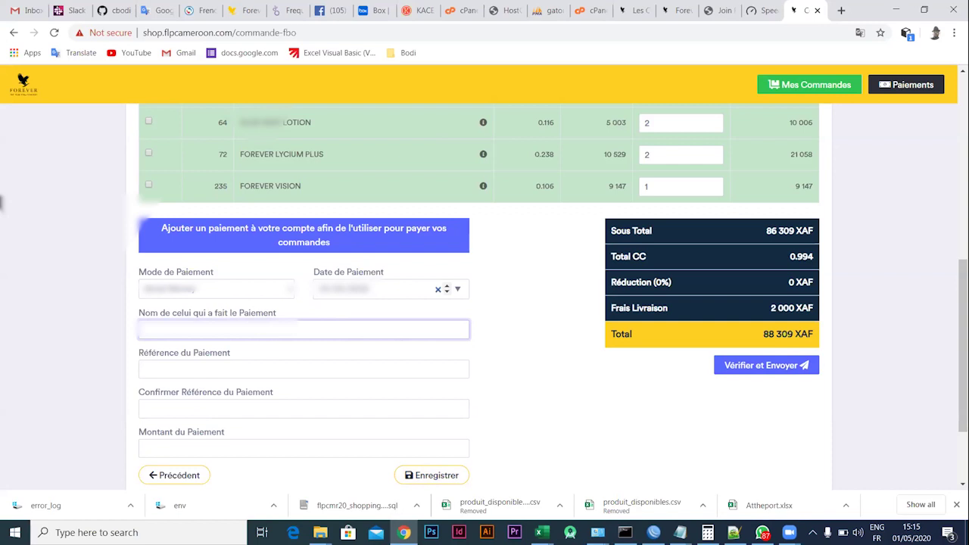
Keep the current payment date and enter the payer's full name for the second payment
left_click(409, 290)
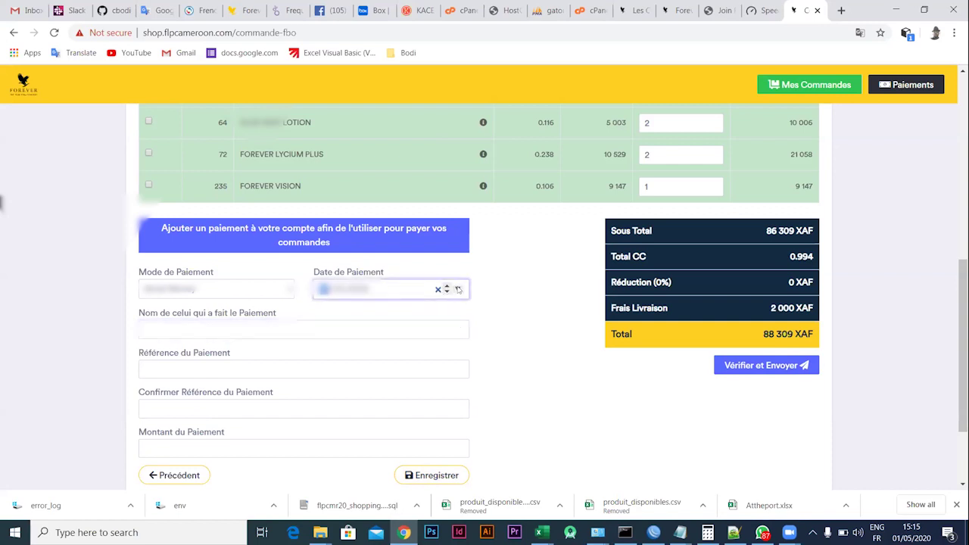
left_click(457, 290)
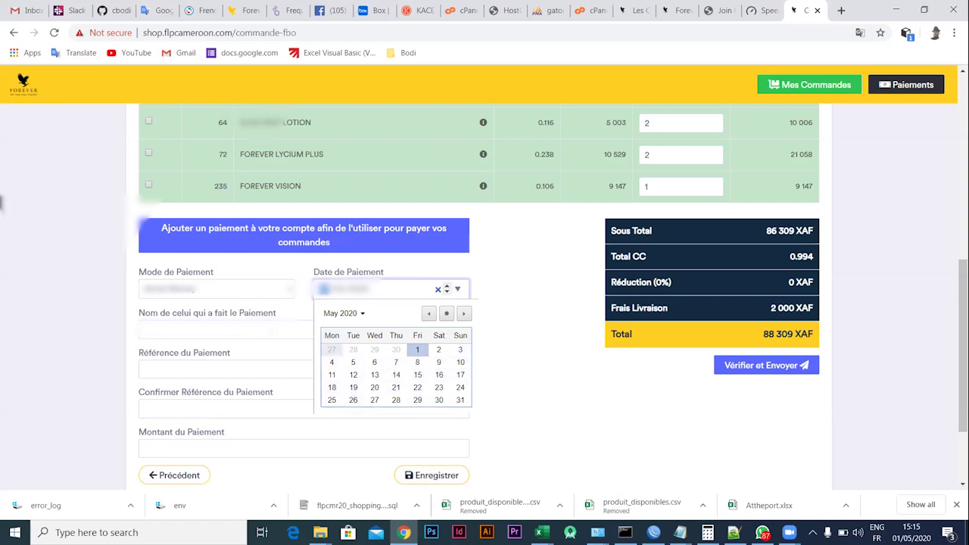
key("Tab")
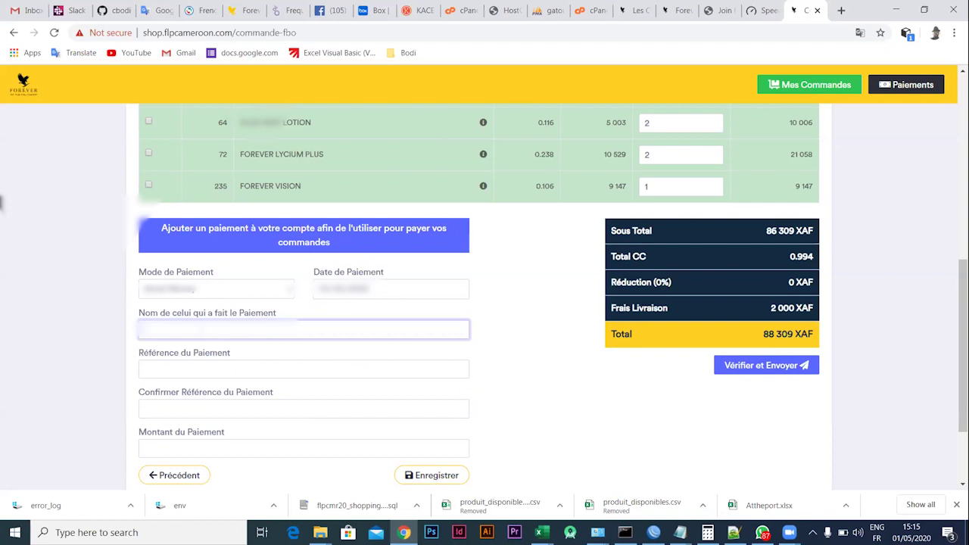
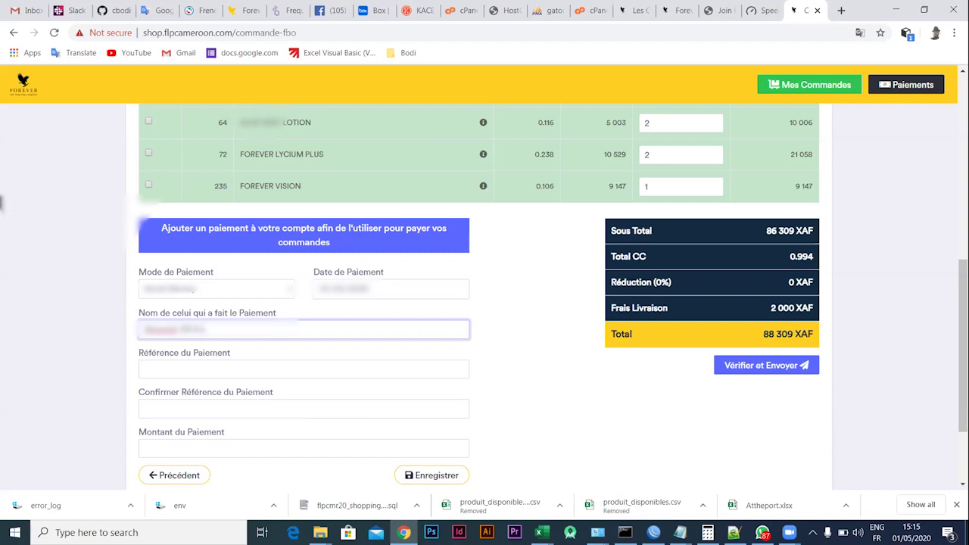
Enter the second payment's reference in the reference field
left_click(203, 368)
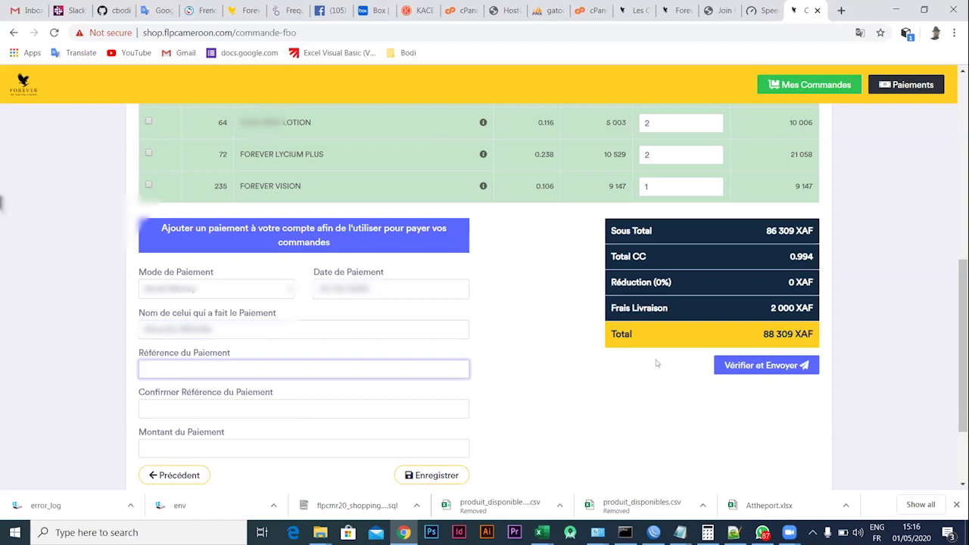
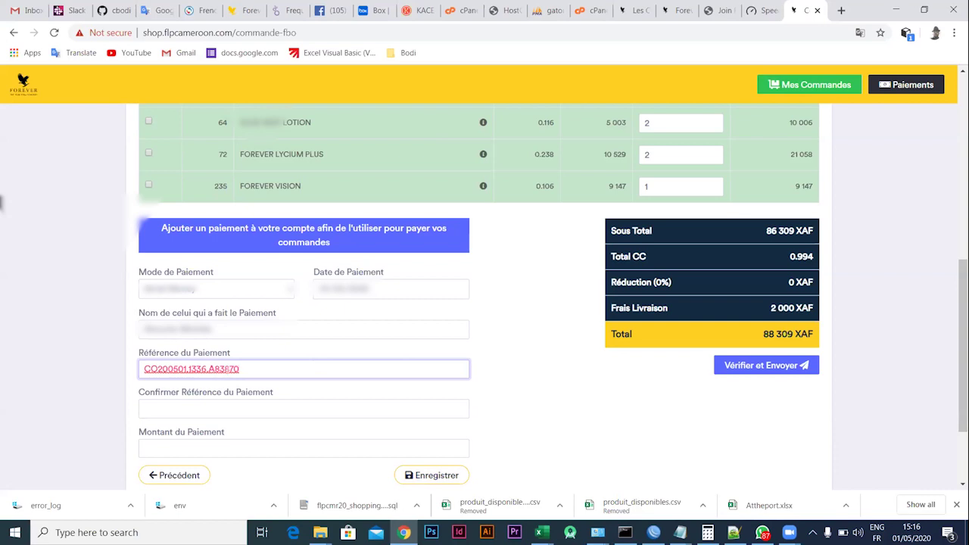
Retype the payment reference in the Confirmer Référence field, fixing a typo along the way
left_click(146, 408)
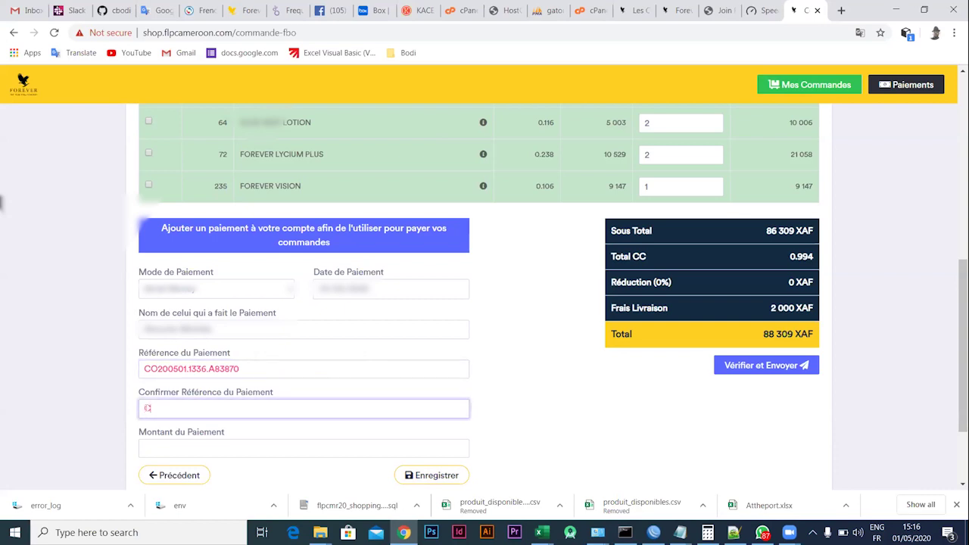
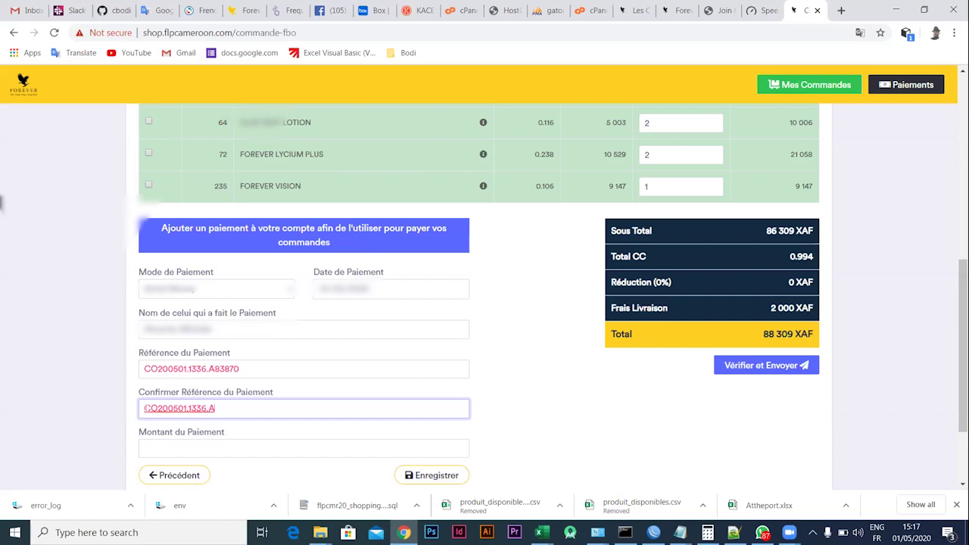
Enter 495 as the amount and remove the extra trailing 1 from the confirmation reference
left_click(205, 446)
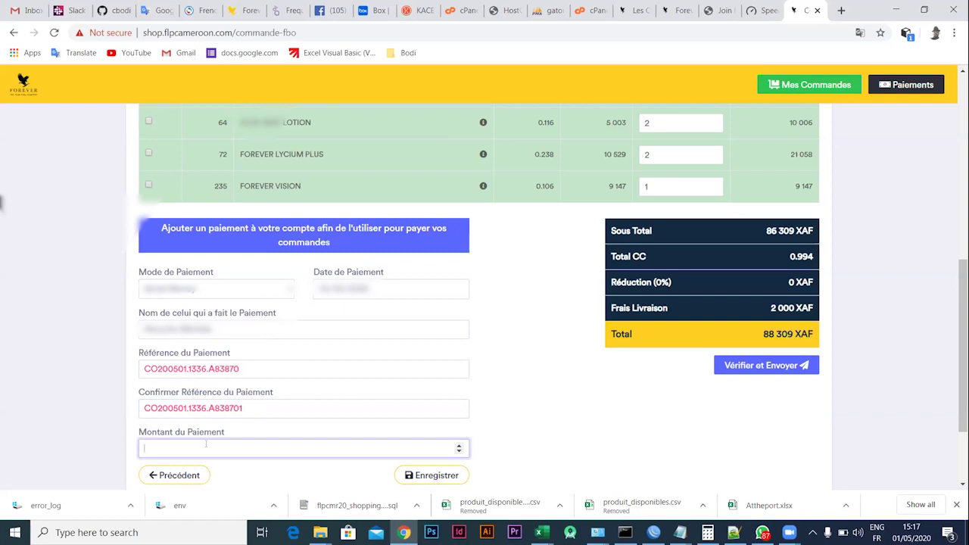
type("495")
left_click(435, 475)
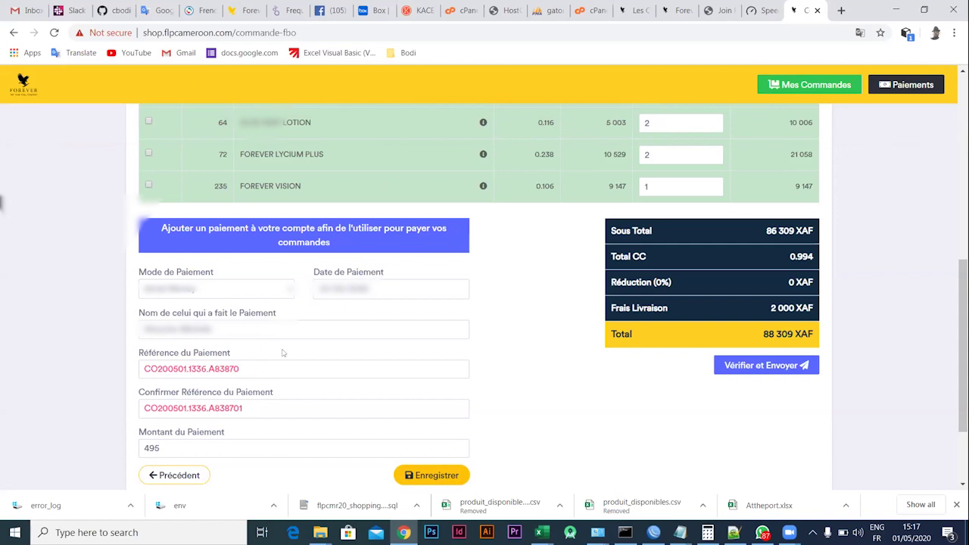
left_click(258, 406)
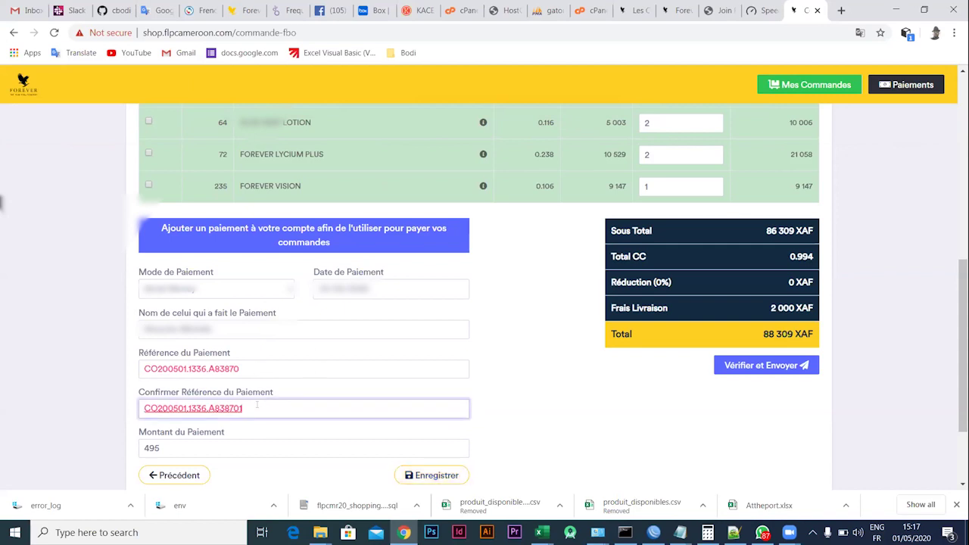
key("BackSpace")
left_click(432, 475)
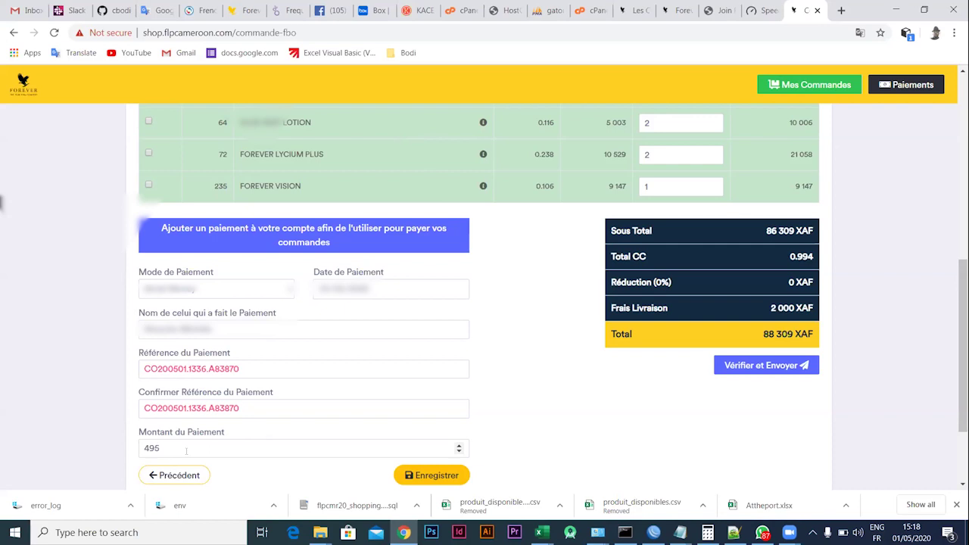
Correct the amount to 5495 XAF and save the payment
left_click(144, 447)
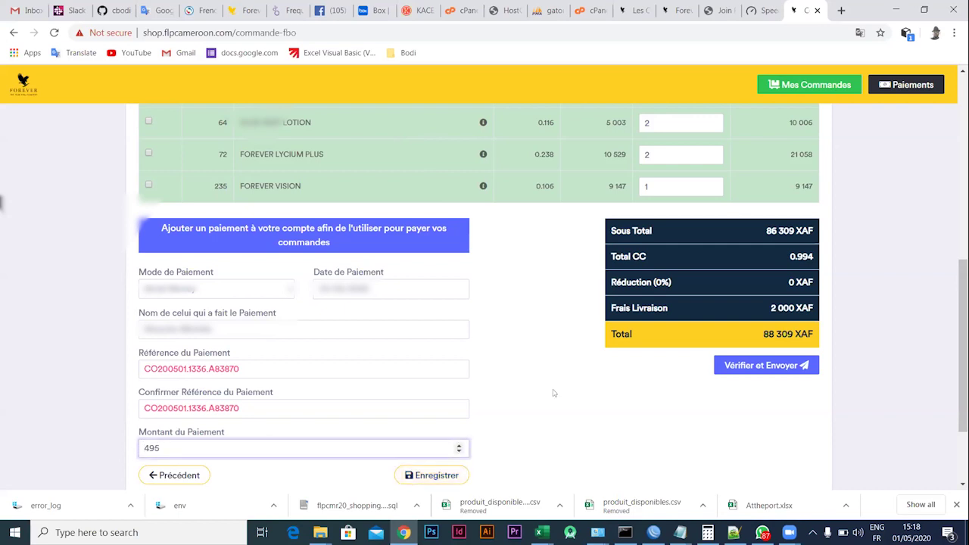
type("5")
left_click(426, 475)
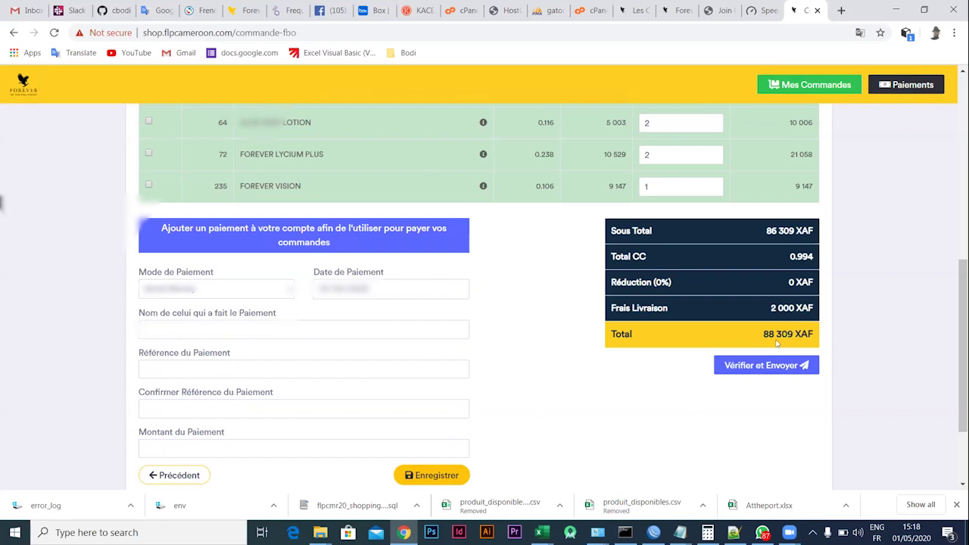
Return to the saved payments and select both the 88 000 XAF and 5 495 XAF payments
scroll(277, 432, "down", 1)
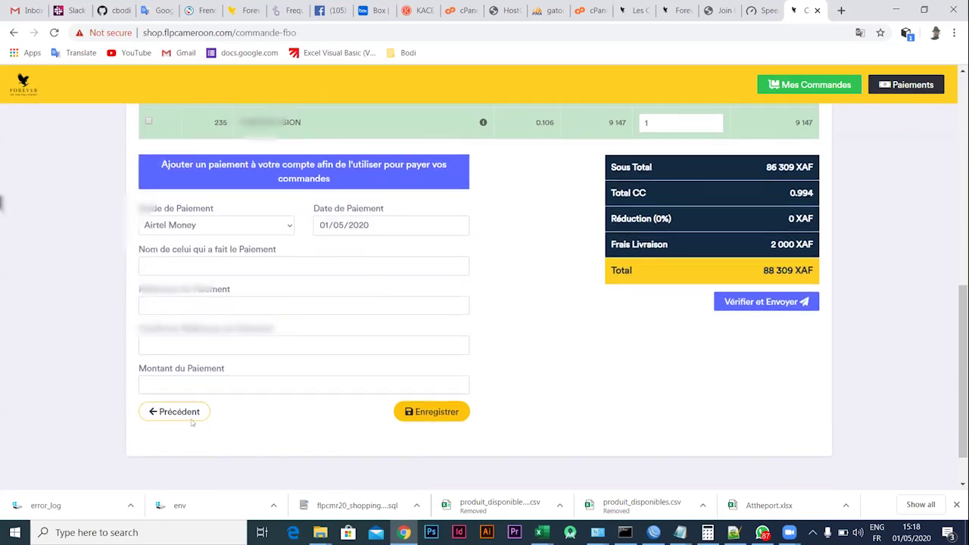
left_click(165, 412)
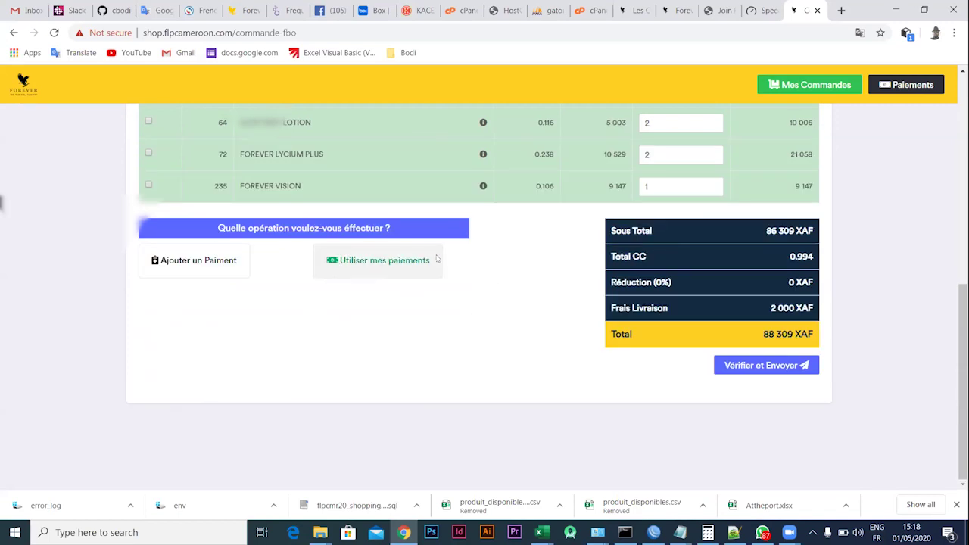
left_click(373, 261)
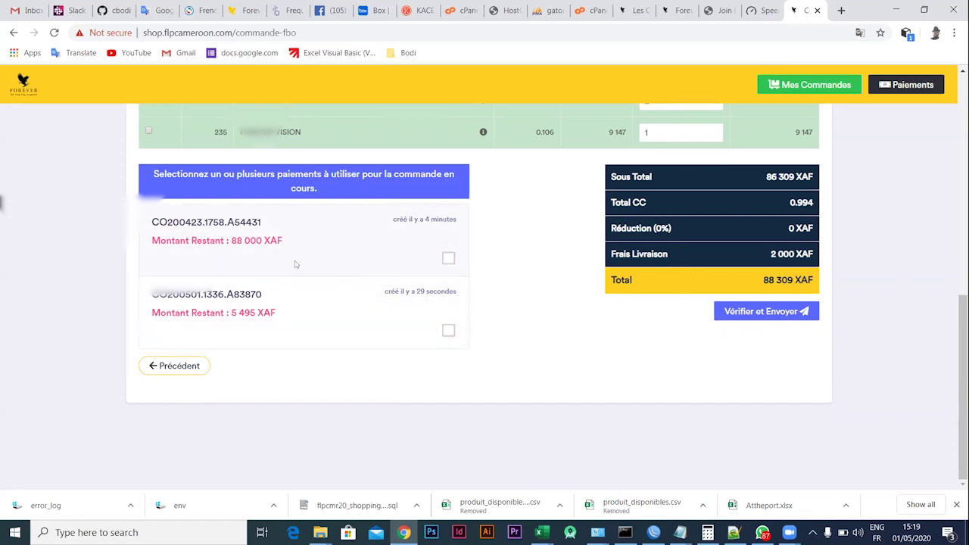
left_click(448, 258)
left_click(731, 313)
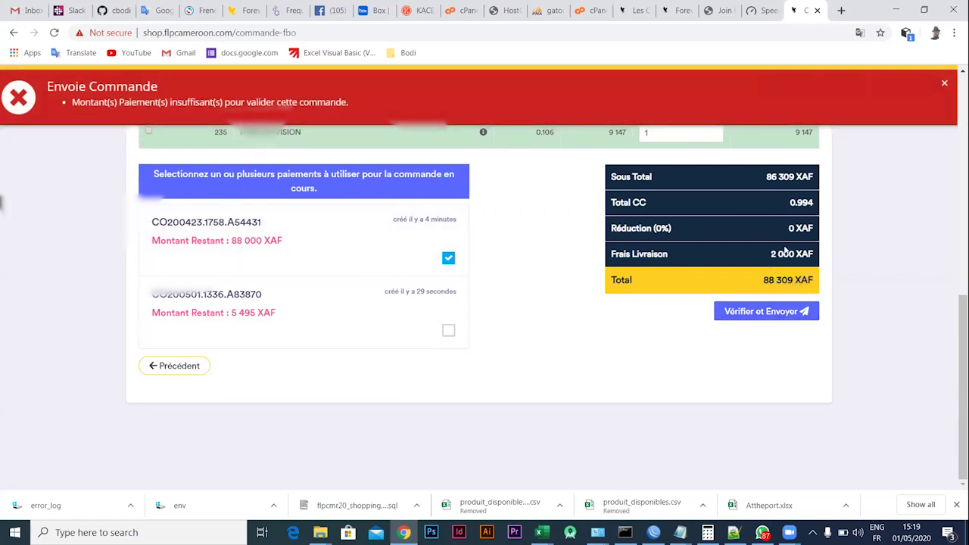
left_click(944, 85)
left_click(446, 330)
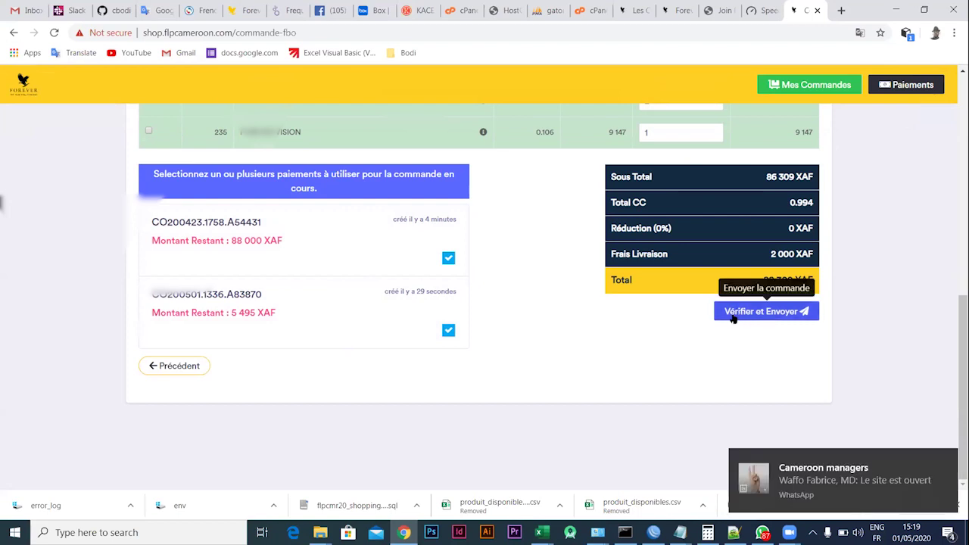
Verify and send the order, then open its proforma in the print preview
left_click(732, 317)
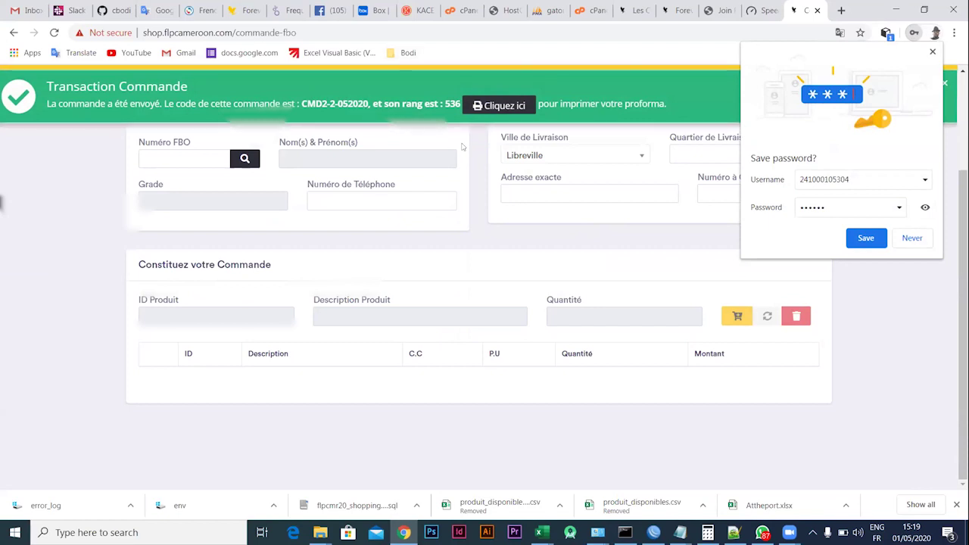
left_click(504, 106)
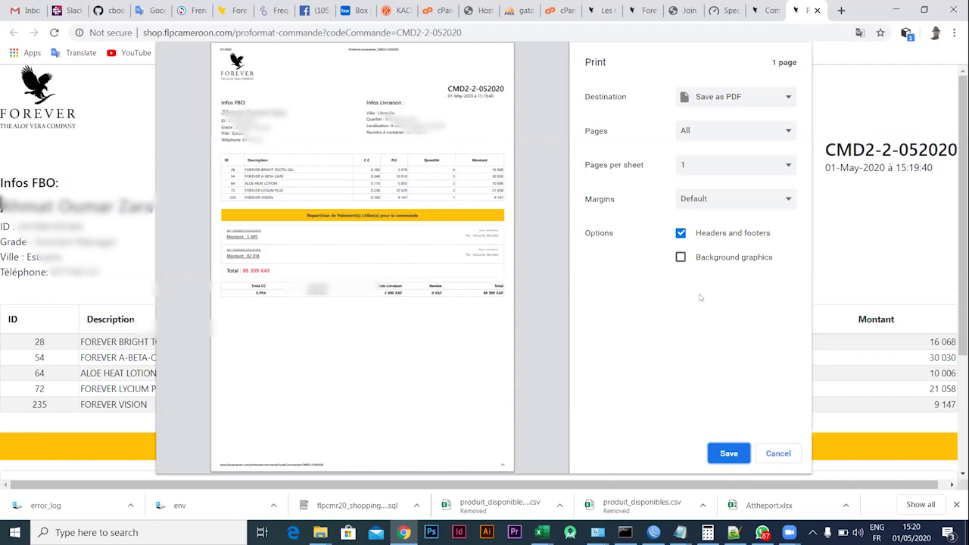
Keep Save as PDF as the destination and save, bringing the Save As window into view
left_click(787, 99)
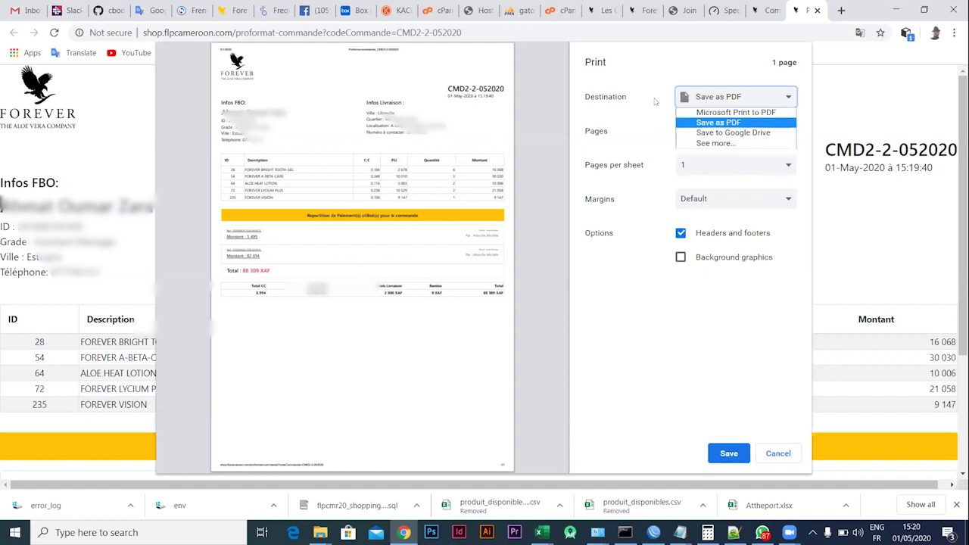
left_click(787, 100)
left_click(787, 101)
left_click(715, 124)
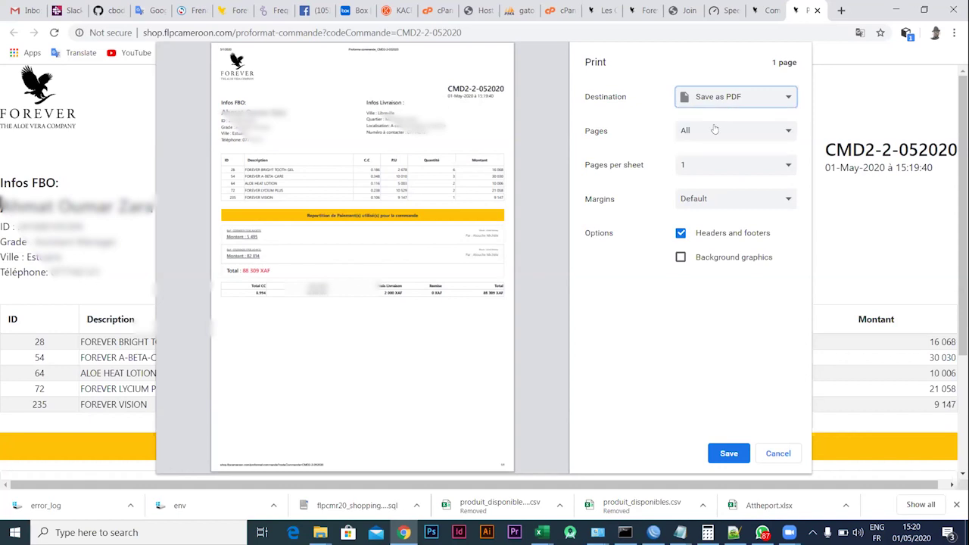
left_click(785, 103)
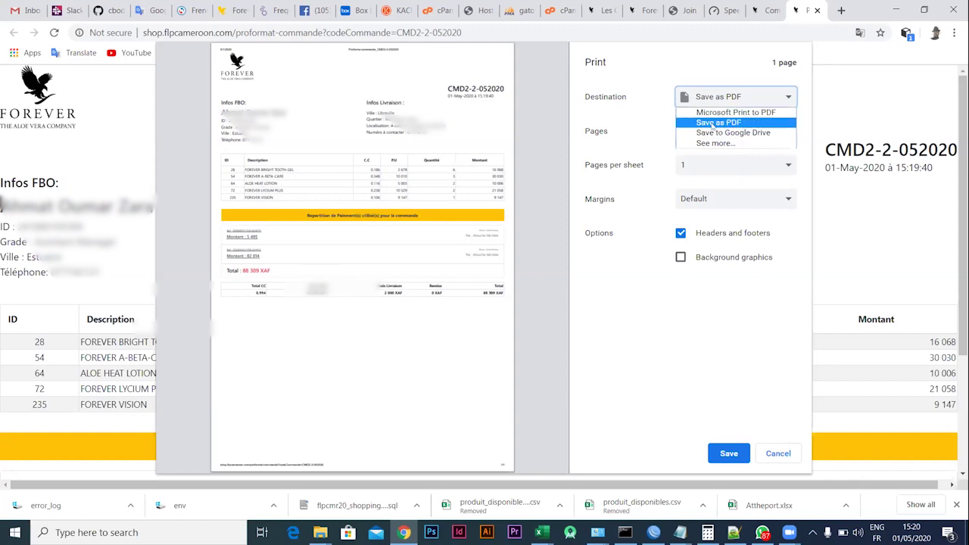
left_click(712, 124)
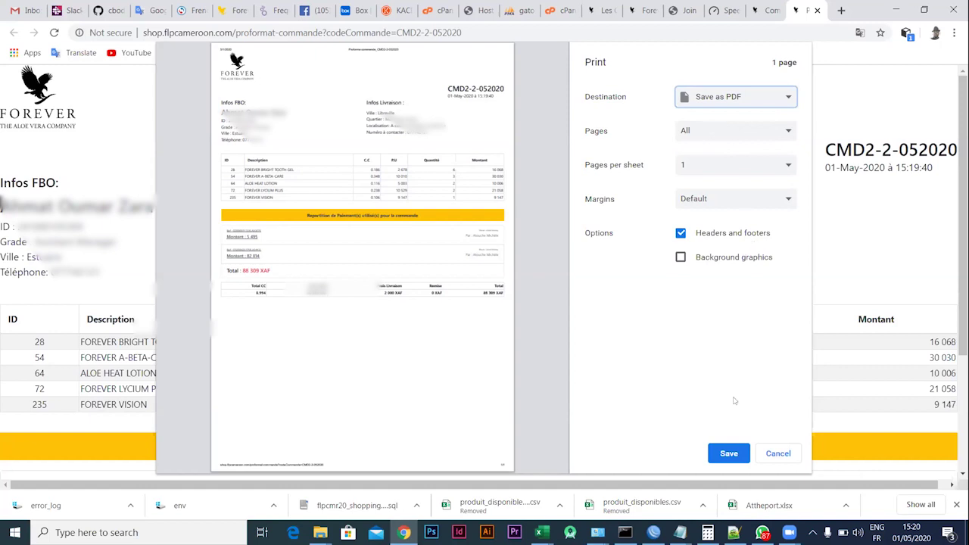
left_click(715, 452)
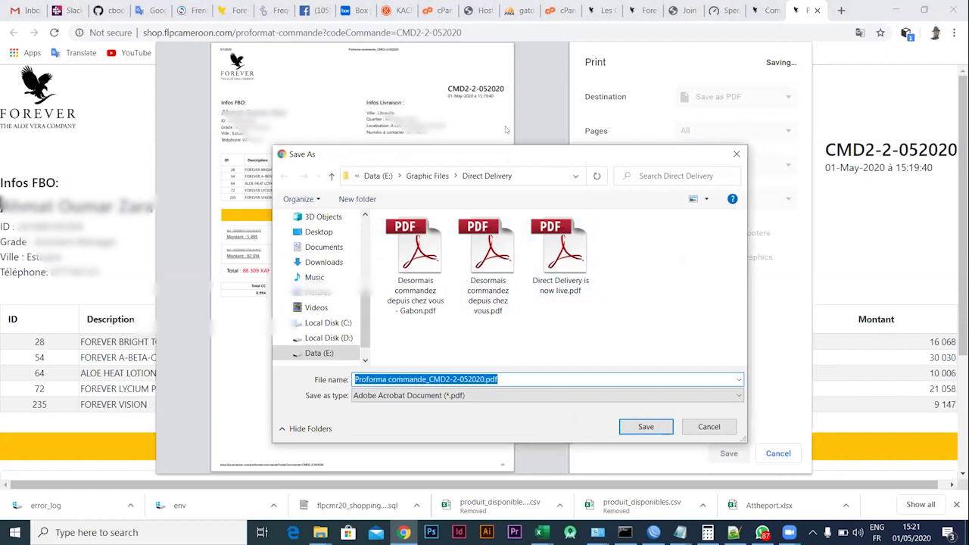
left_click_drag(526, 152, 484, 72)
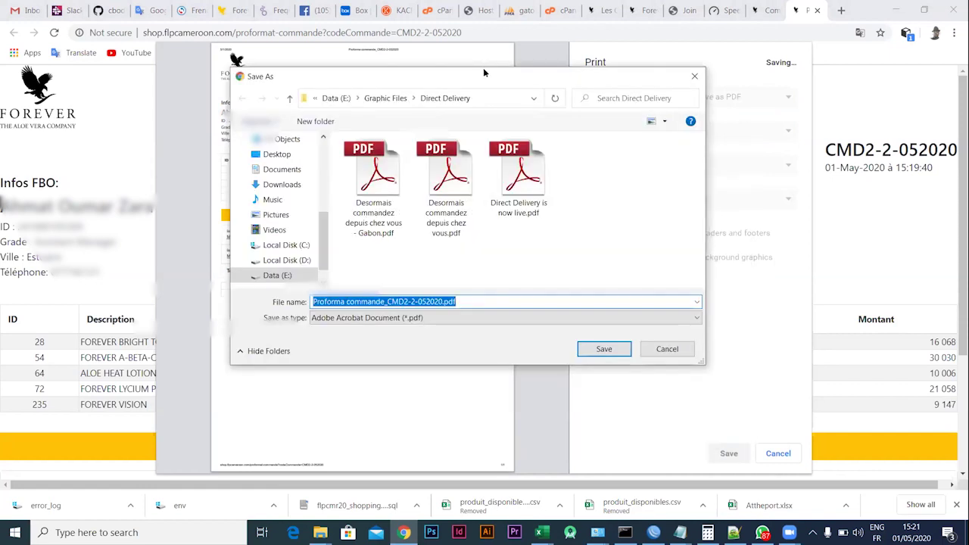